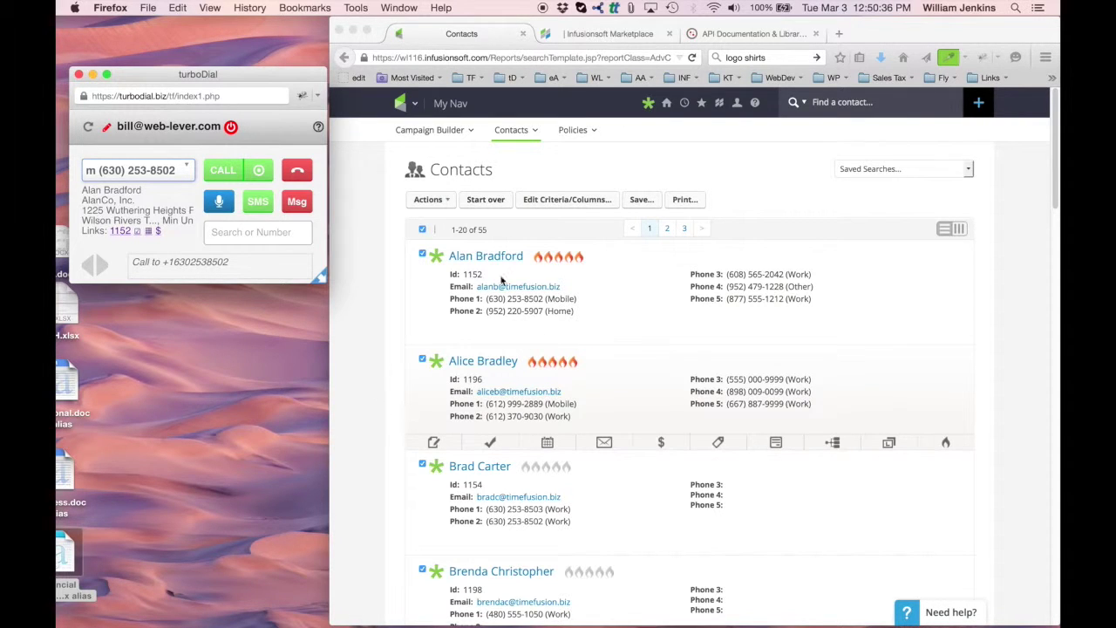
- Switch to the Infusionsoft contact list beside TurboDial
left_click(635, 287)
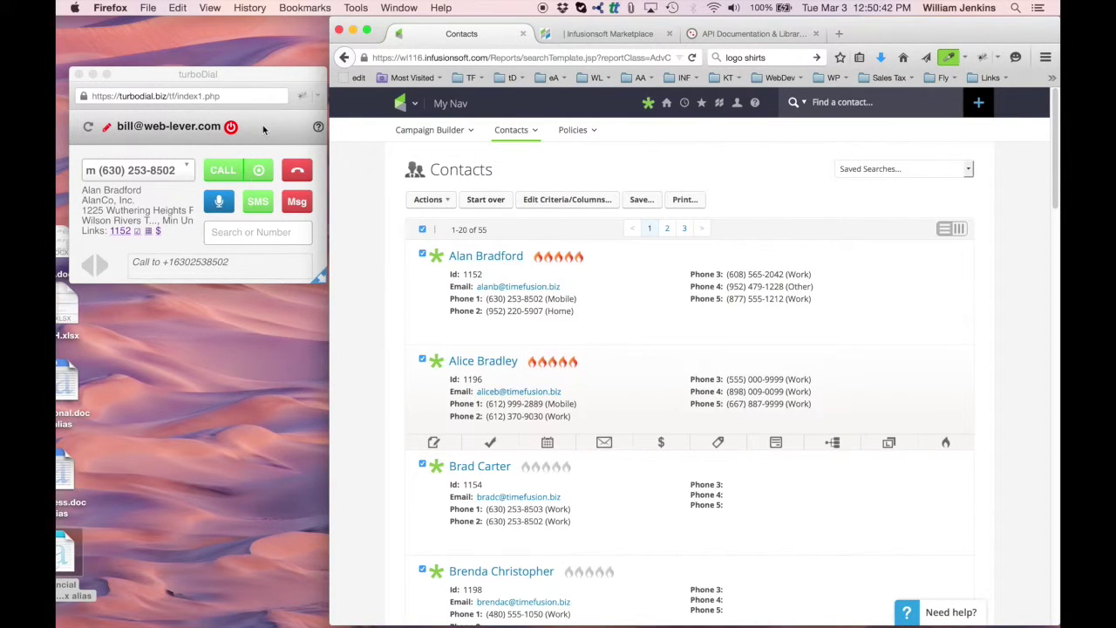
- Bring TurboDial forward, list the first contact's five phone numbers, and pick his mobile
left_click(263, 129)
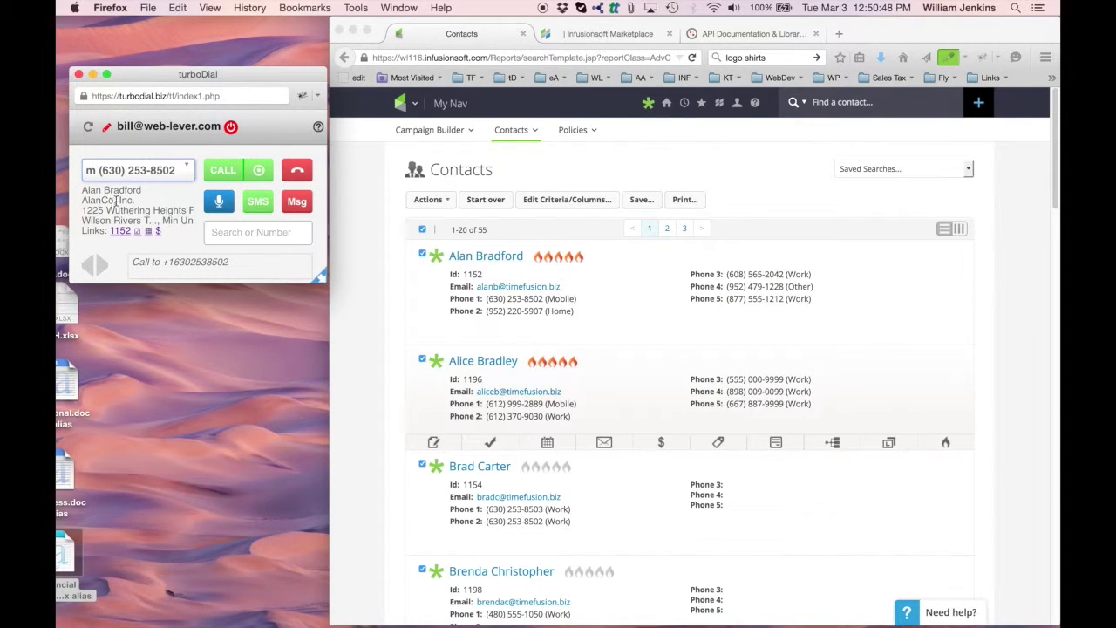
left_click(184, 173)
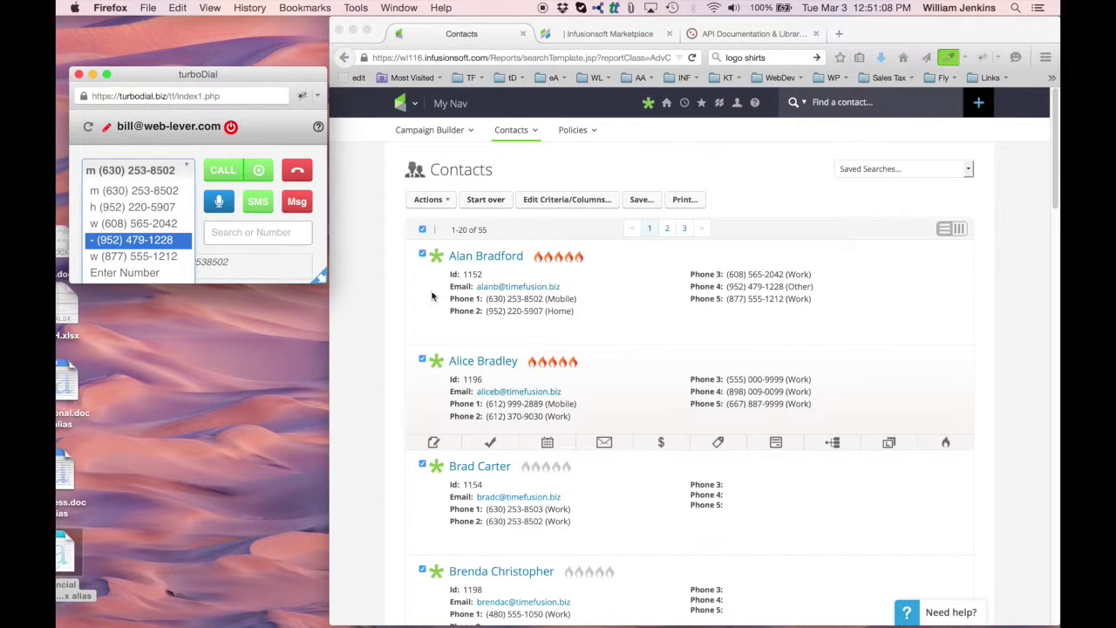
left_click(131, 188)
- Call the first contact's mobile number and hang up, updating note 4522 on his record
left_click(180, 171)
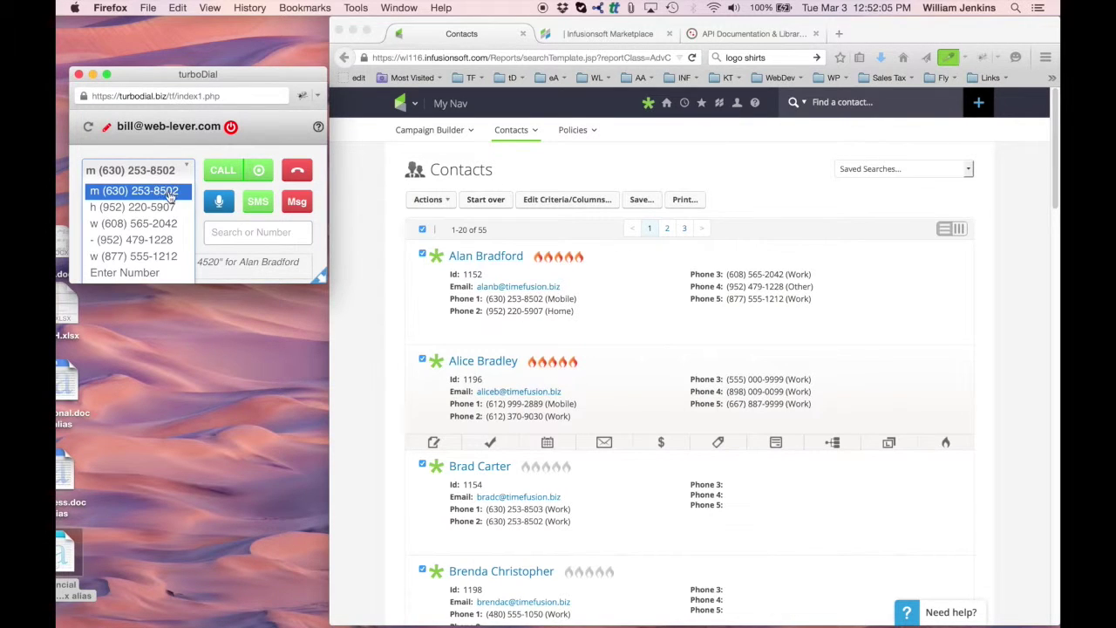
left_click(174, 191)
left_click(227, 176)
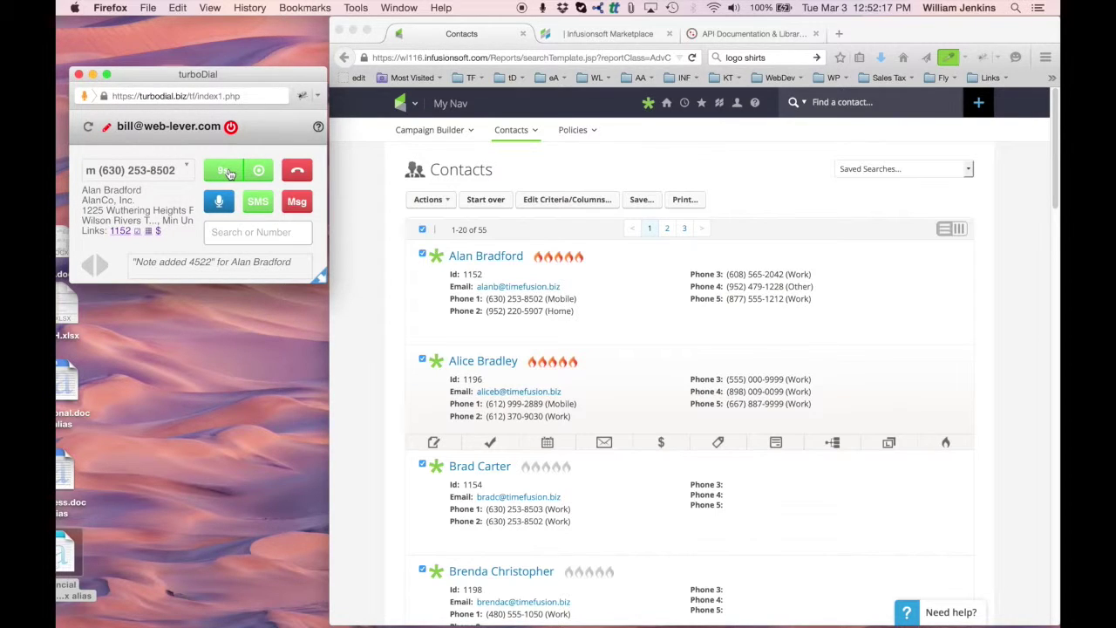
left_click(298, 169)
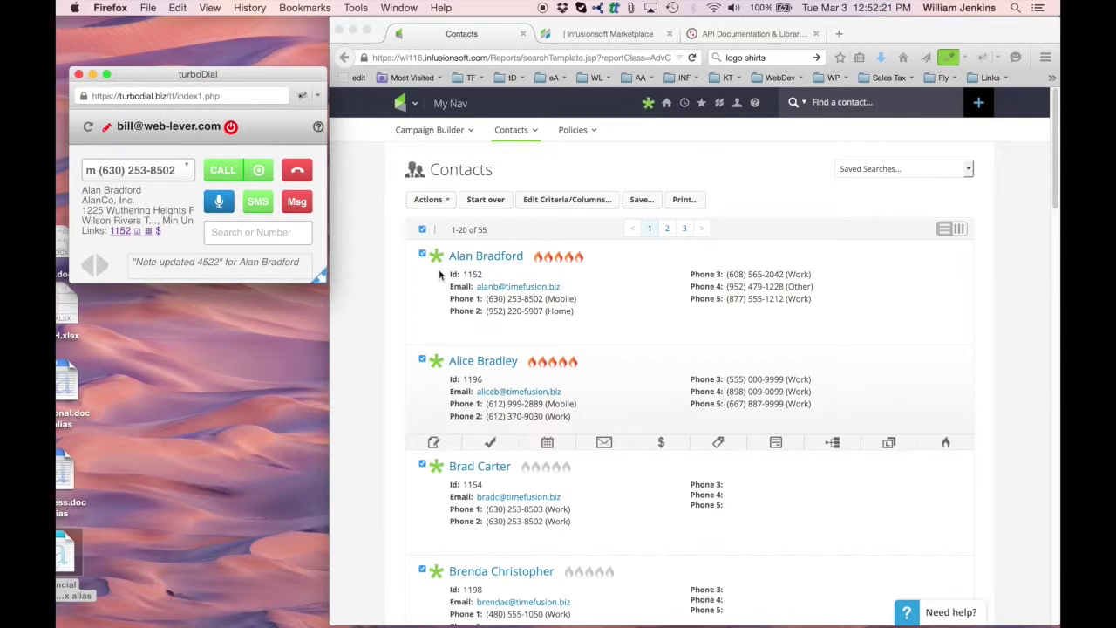
left_click(433, 329)
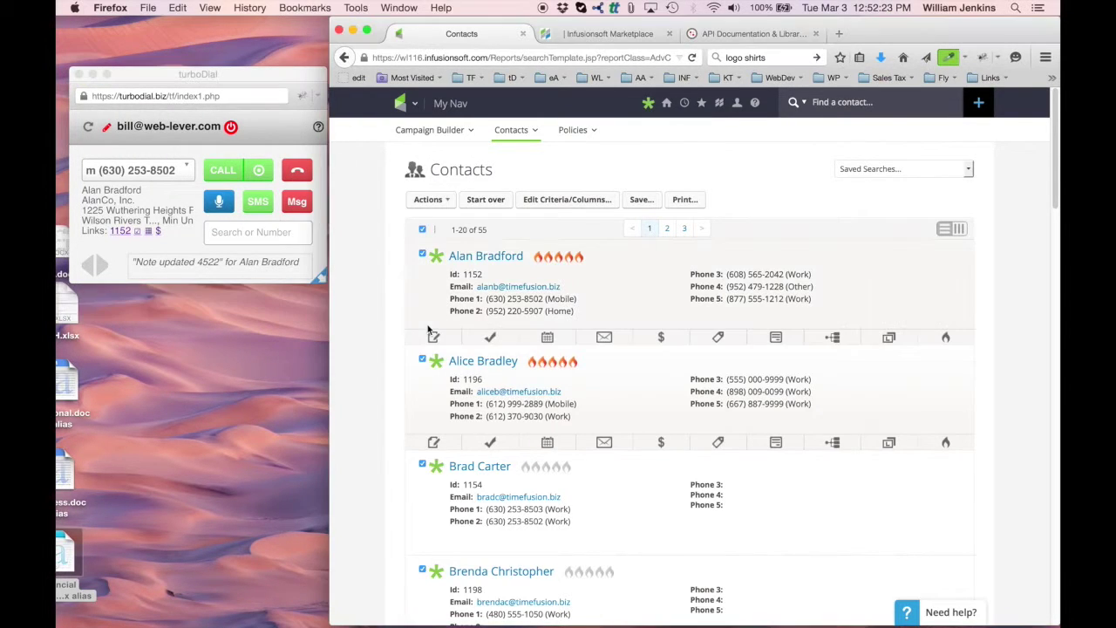
left_click(433, 337)
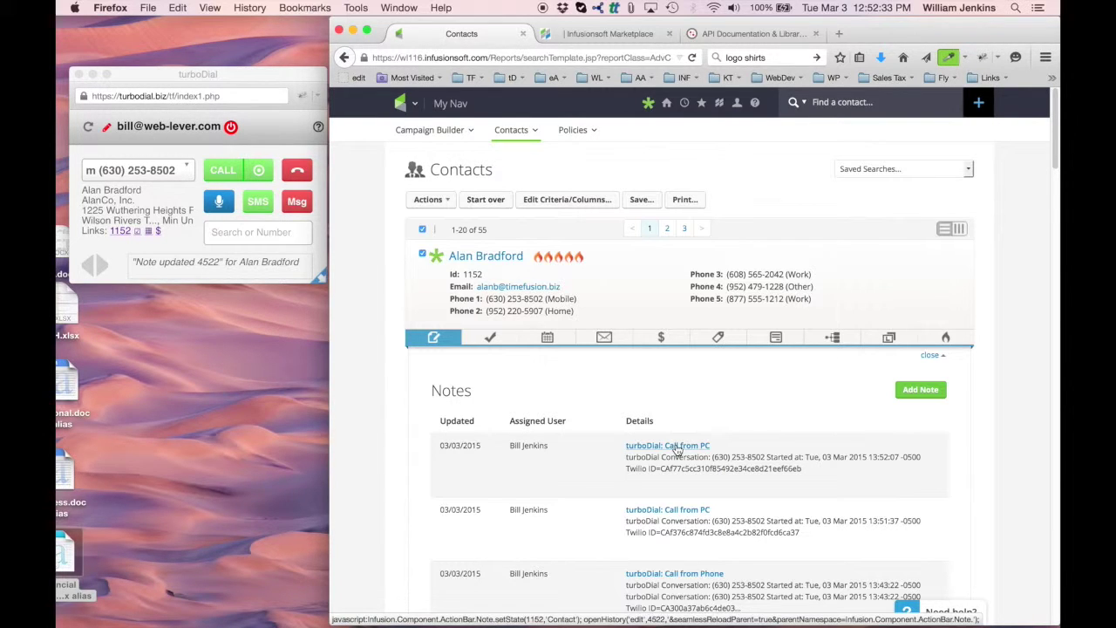
left_click(434, 336)
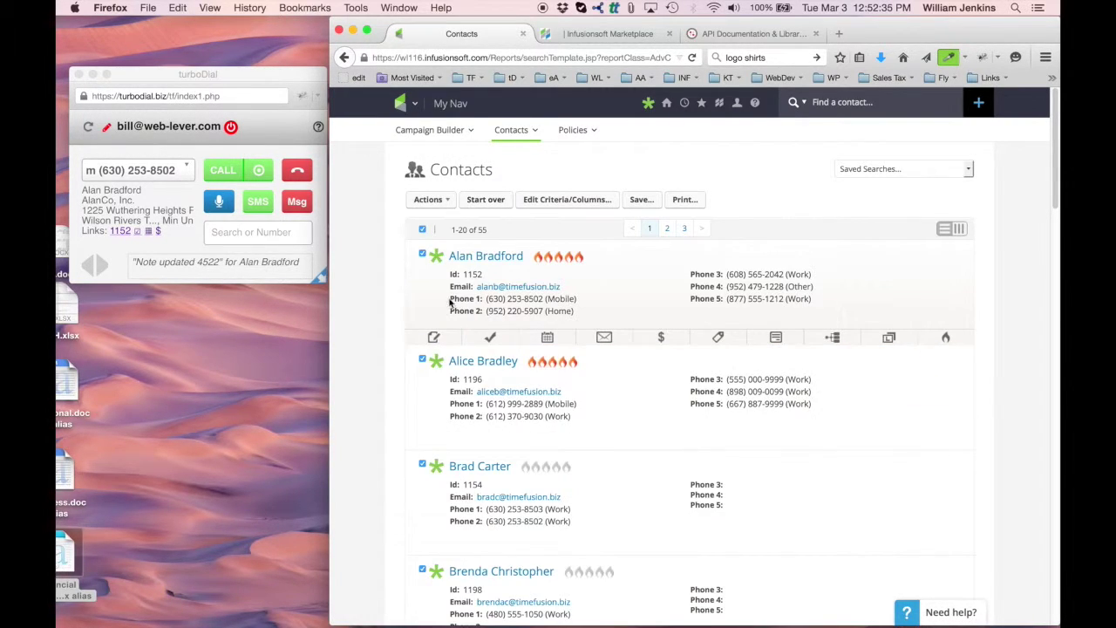
- Load the second contact, make a recorded call to her mobile, and hang up, updating note 4524
left_click(437, 363)
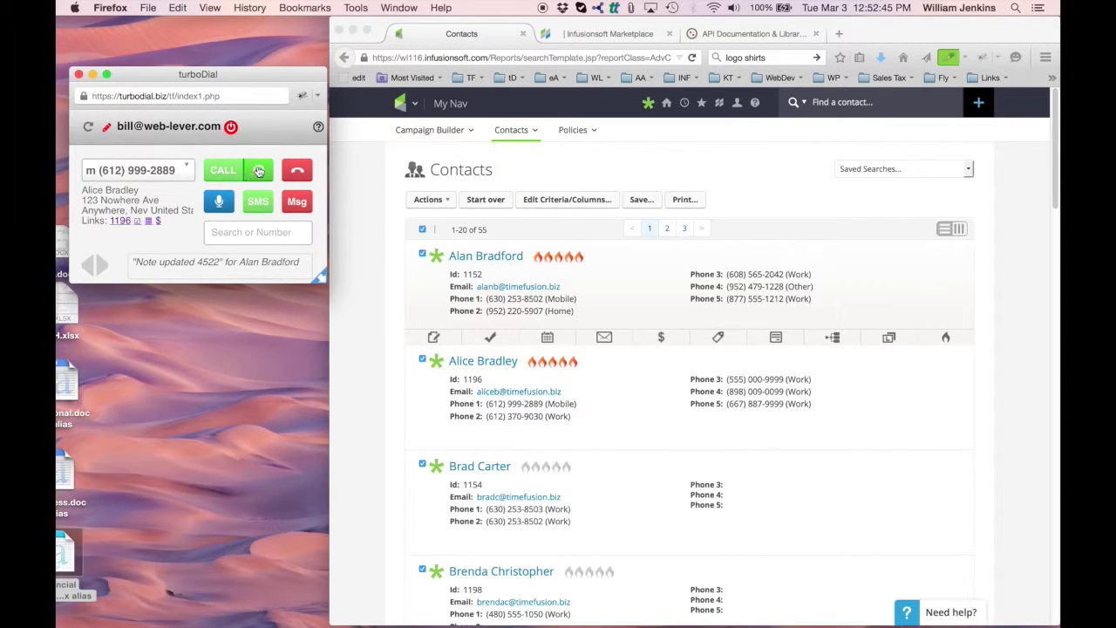
left_click(221, 173)
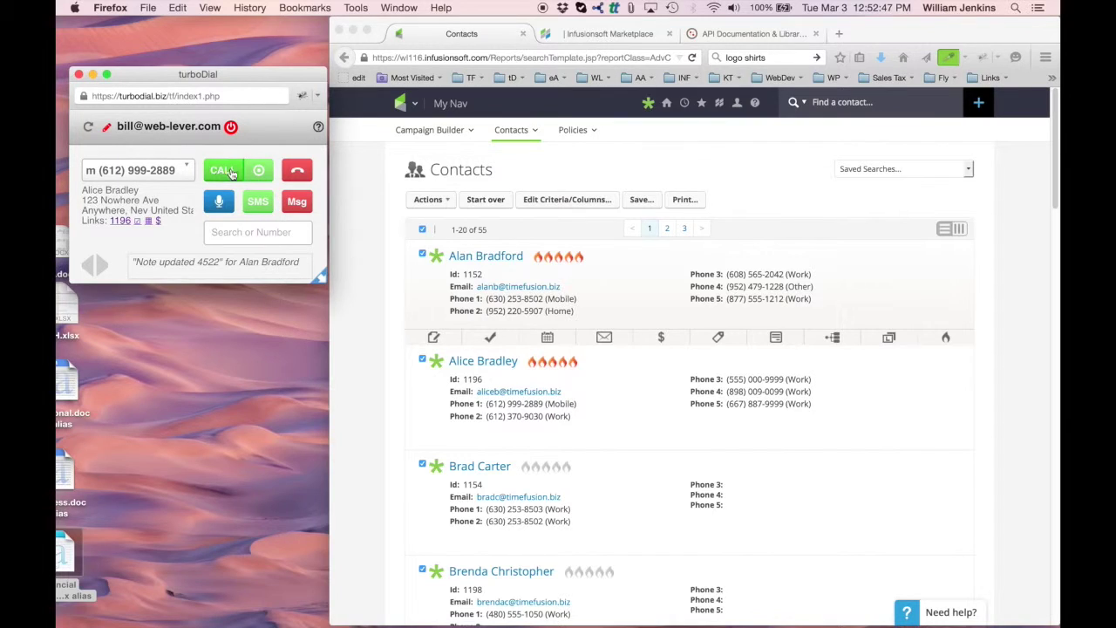
left_click(261, 173)
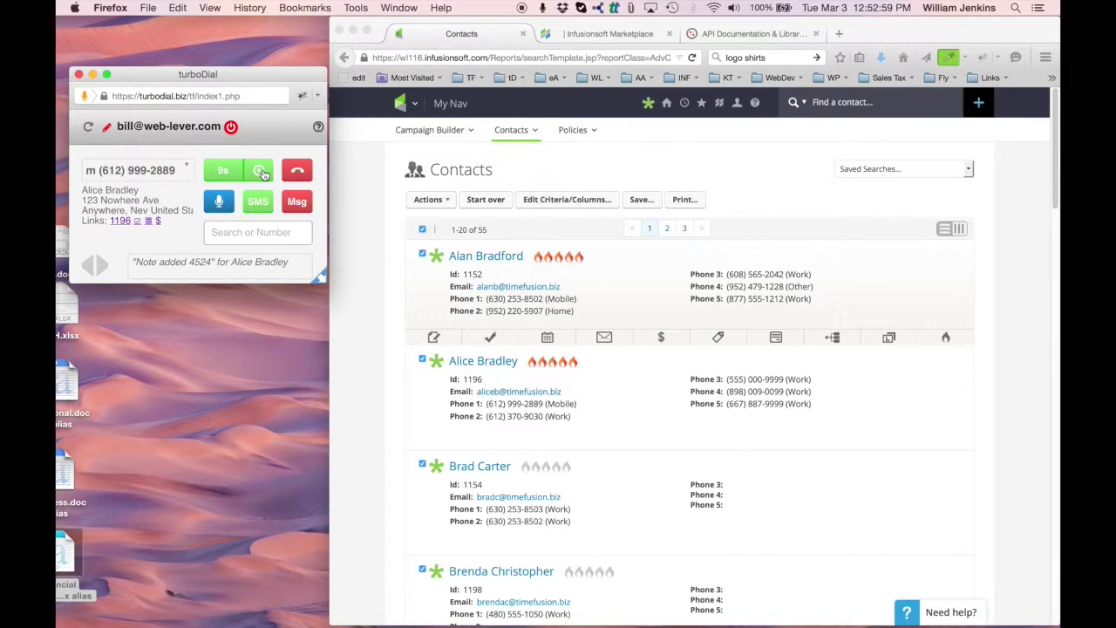
left_click(291, 179)
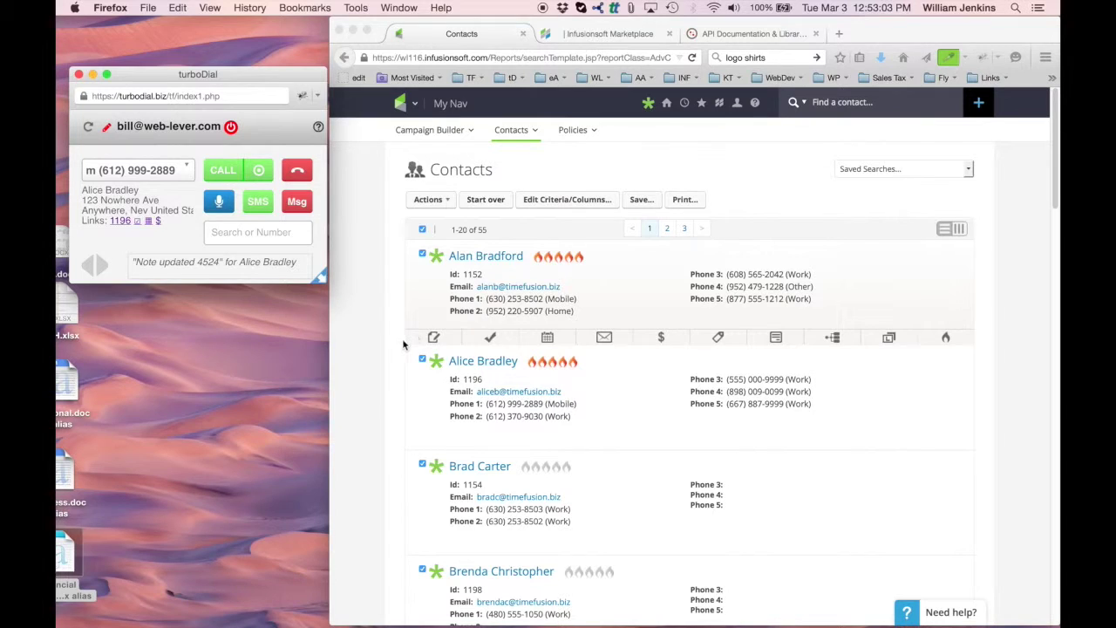
- Open the second contact's notes in Infusionsoft
scroll(392, 394, "down", 2)
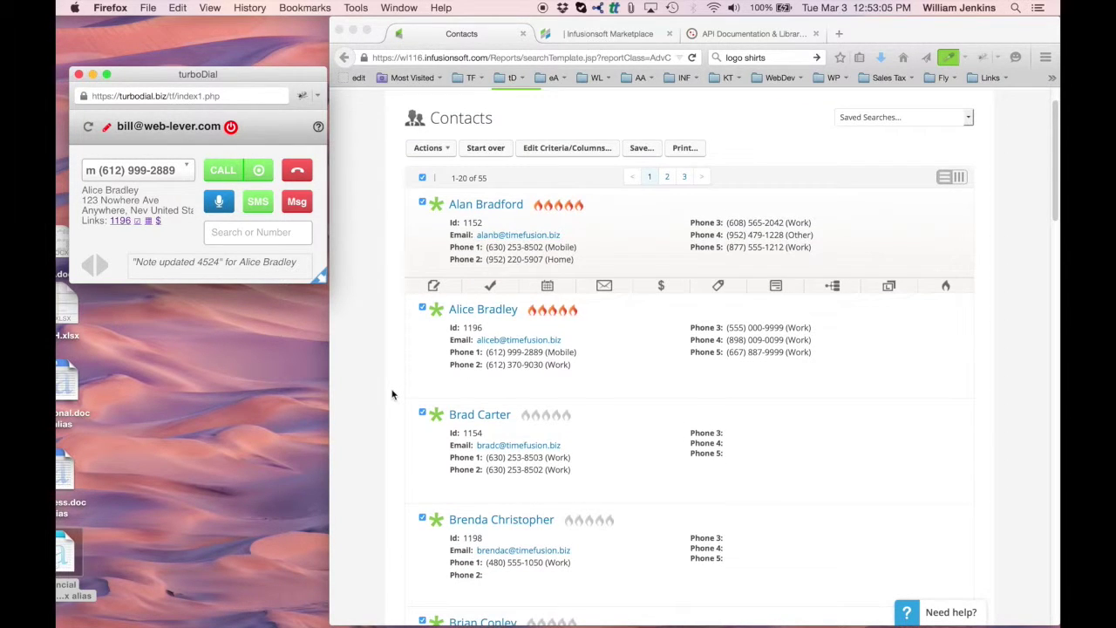
left_click(443, 368)
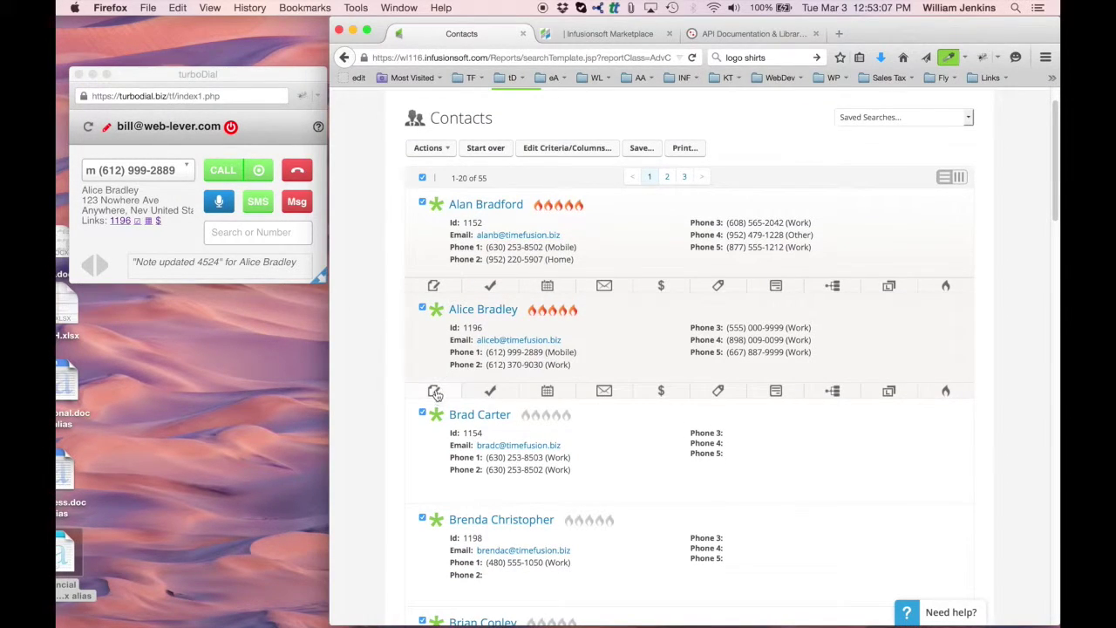
left_click(433, 390)
scroll(604, 393, "down", 3)
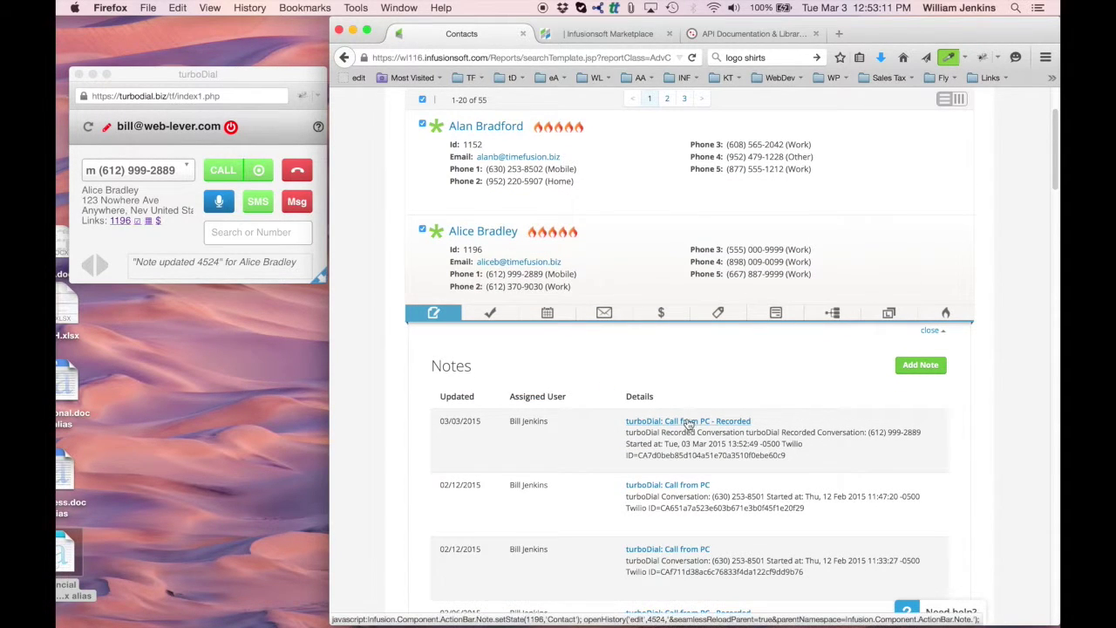
- Play the newest call note's recording from its Call Data tab, then close the audio tab
left_click(734, 422)
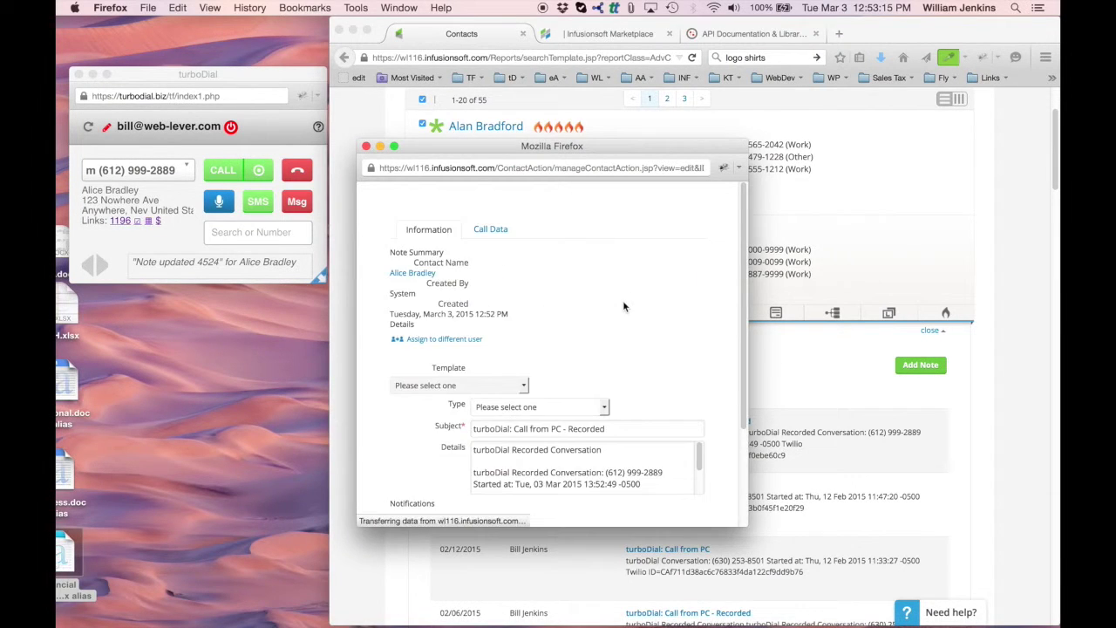
scroll(619, 258, "down", 2)
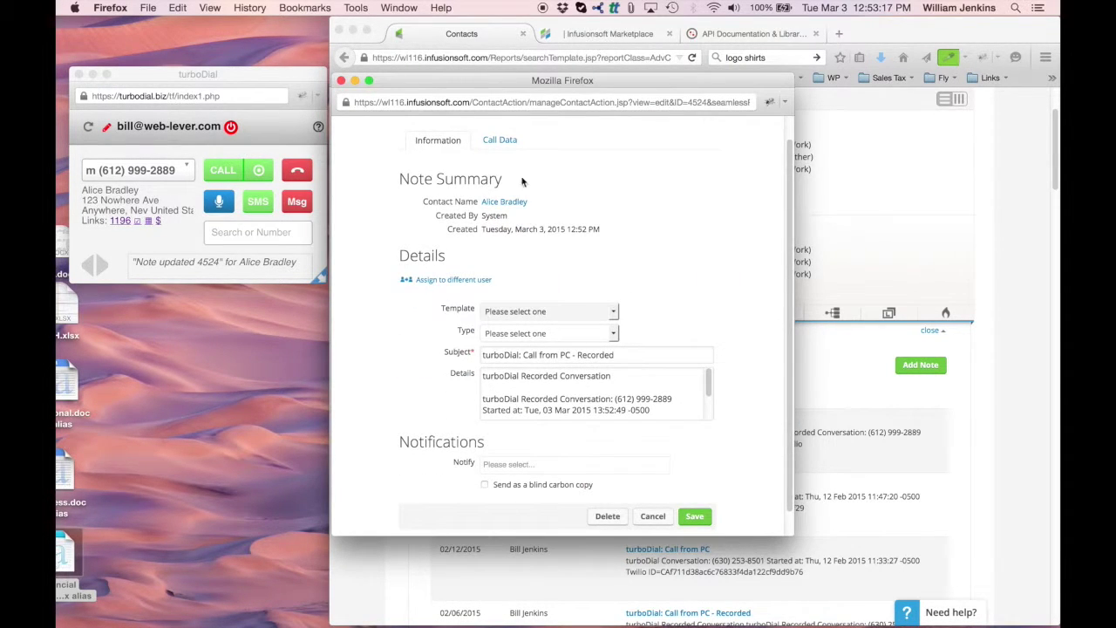
left_click(502, 140)
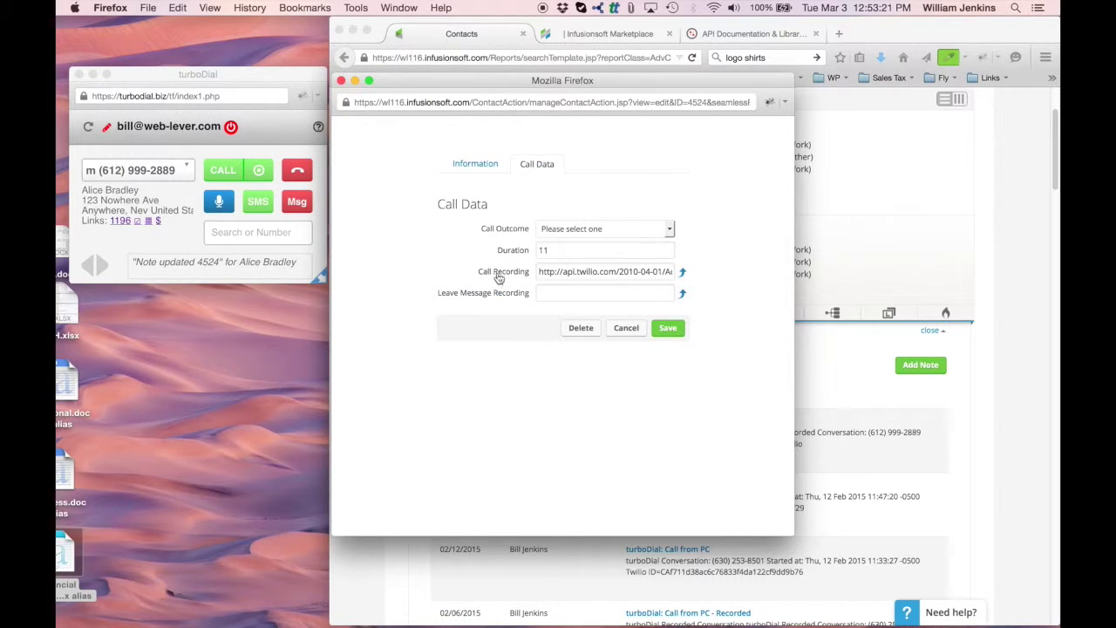
left_click(684, 273)
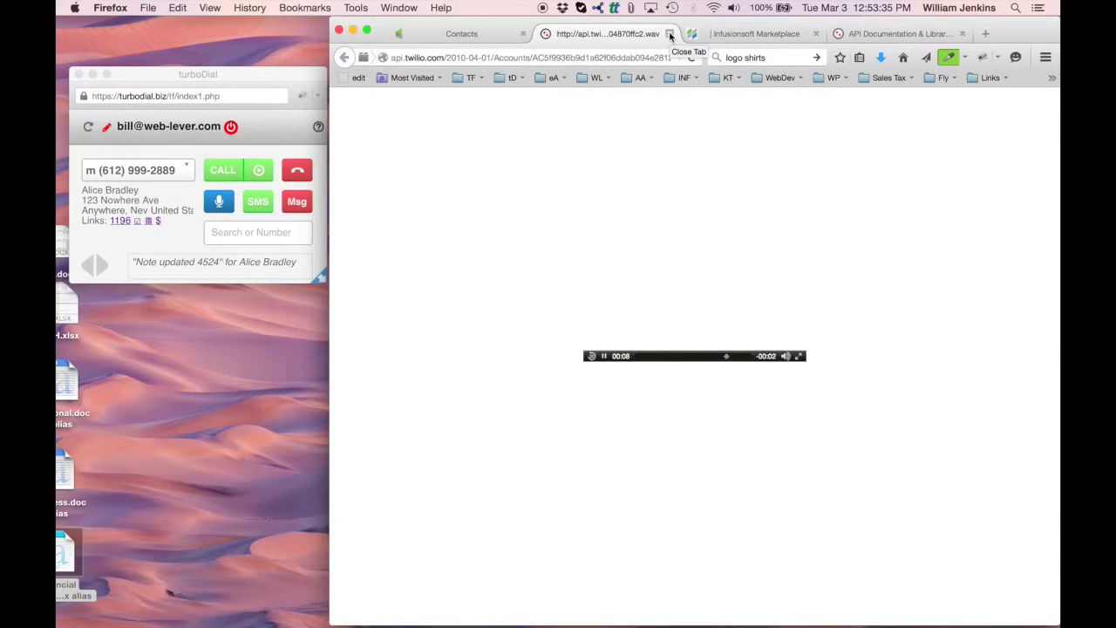
left_click(670, 35)
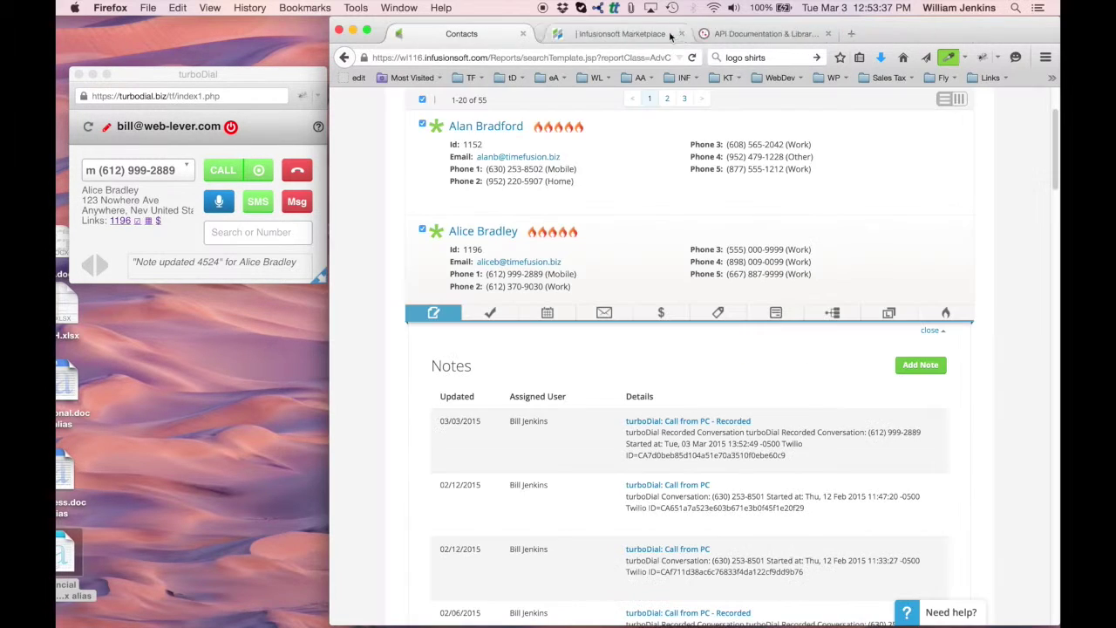
- Choose manual number entry in TurboDial and type the contact's phone number
left_click(435, 314)
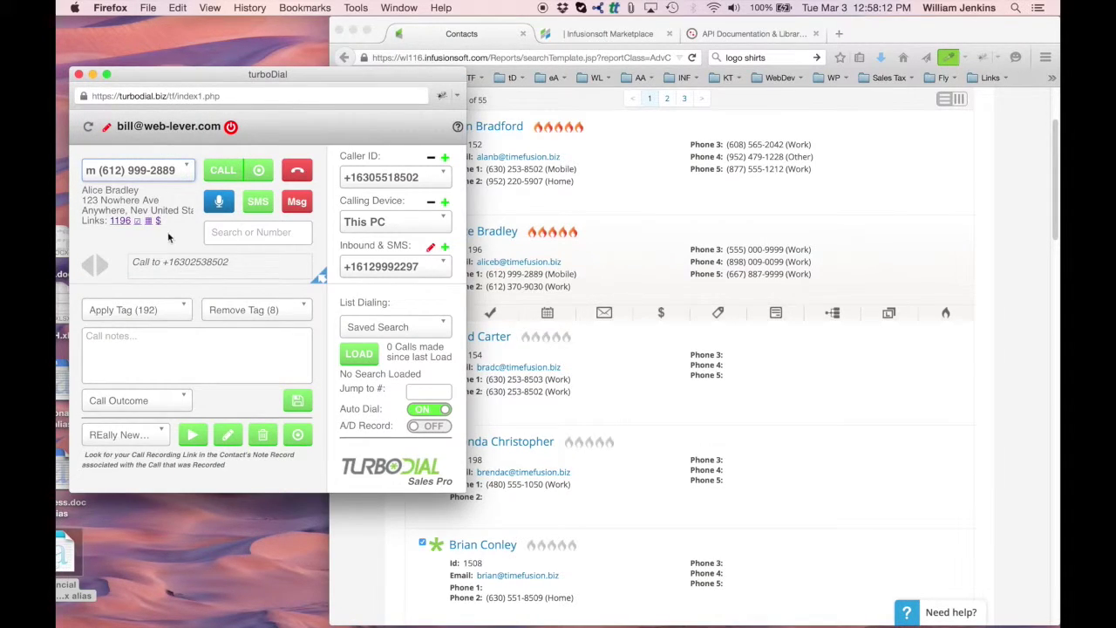
left_click(186, 172)
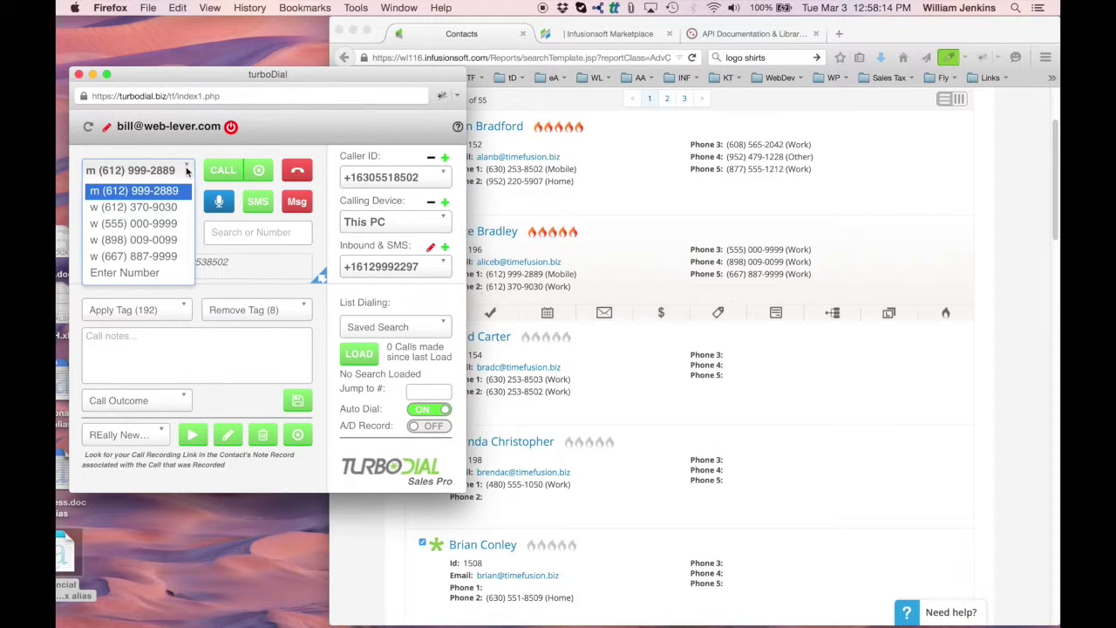
left_click(149, 278)
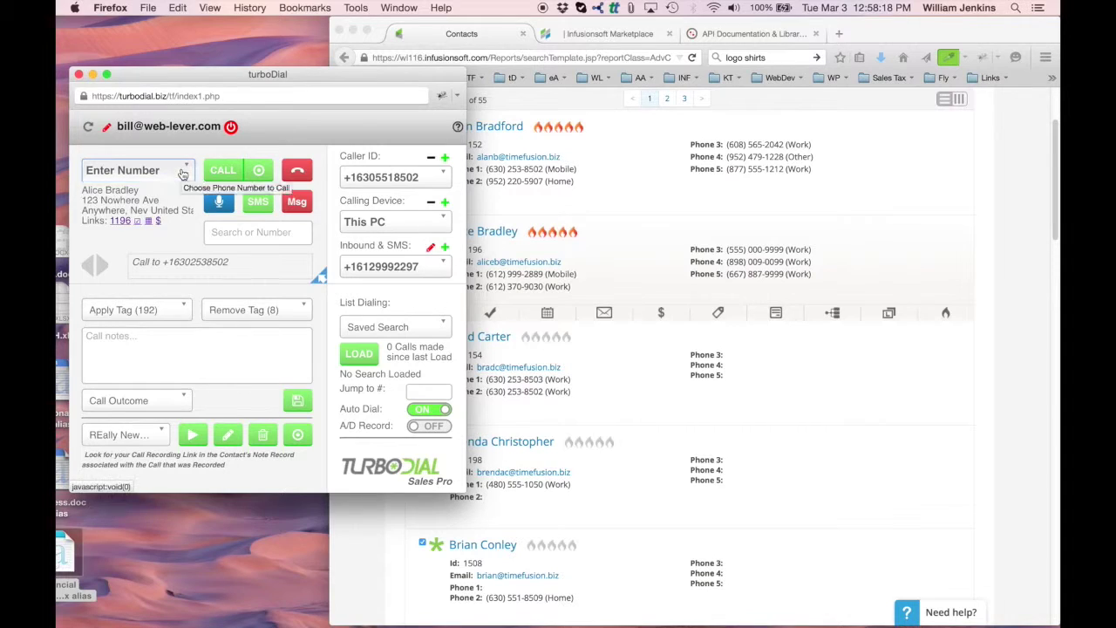
left_click(153, 171)
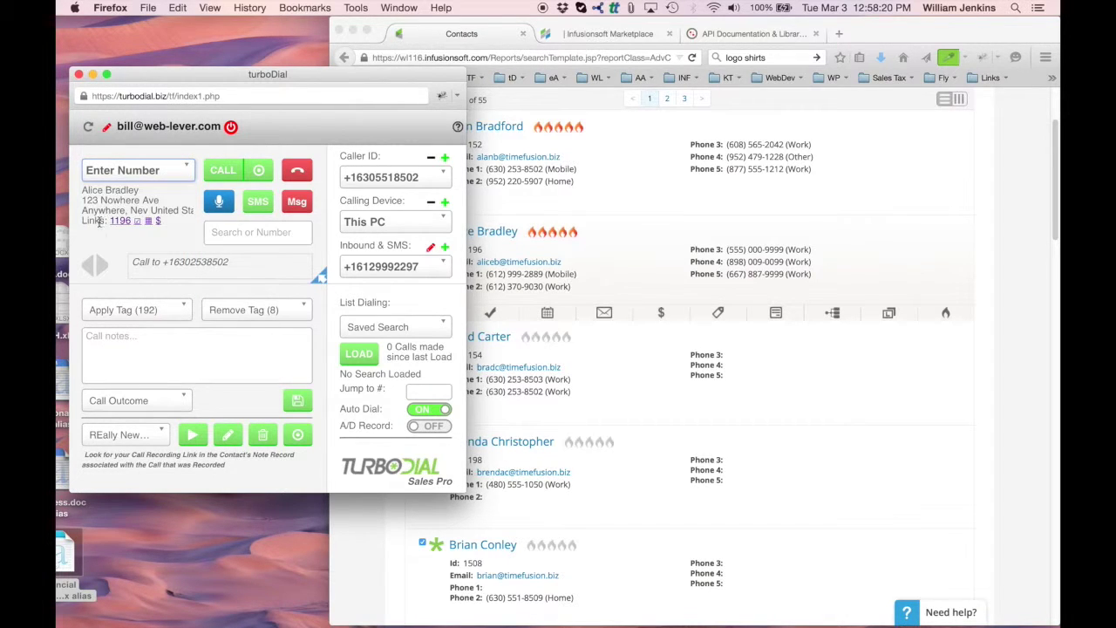
left_click(257, 232)
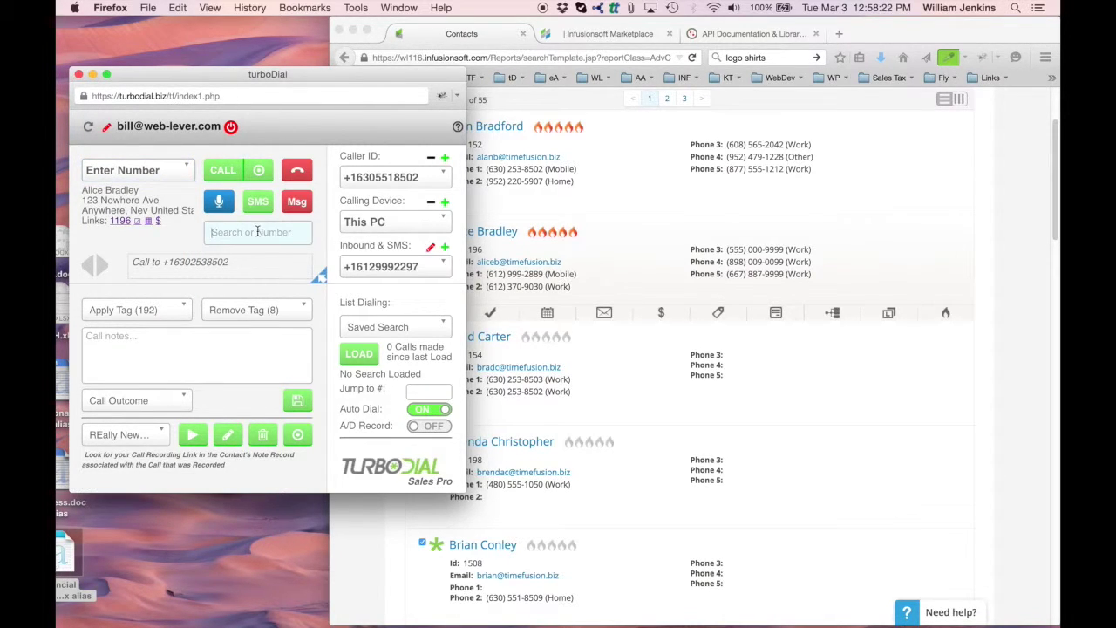
- Call the entered number, accept the auto-added note, hang up, and save note 4532
left_click(220, 172)
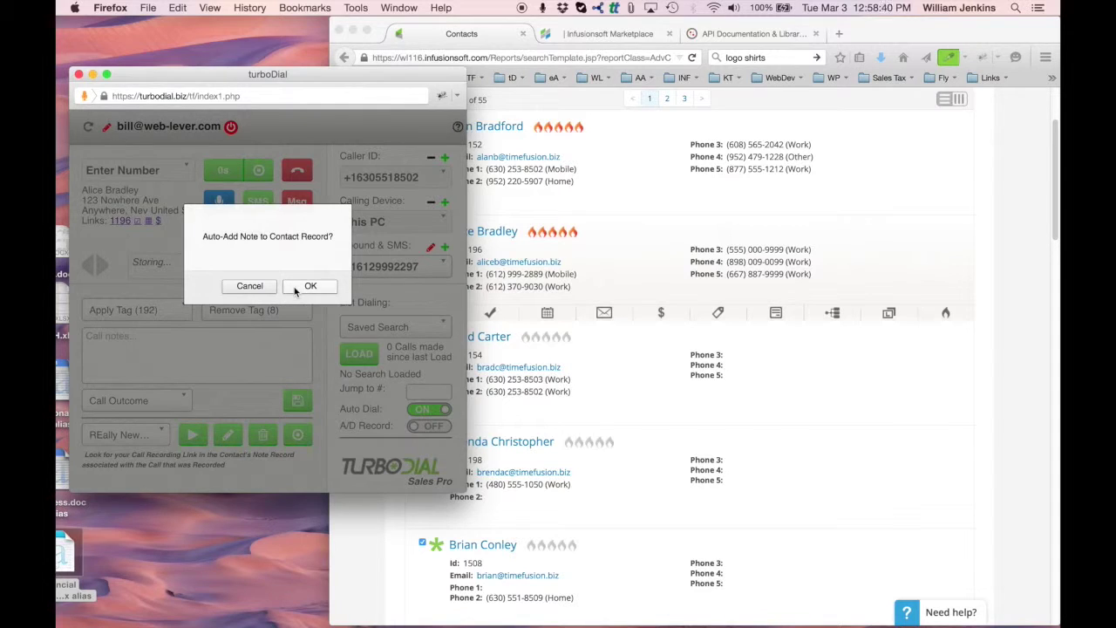
left_click(307, 286)
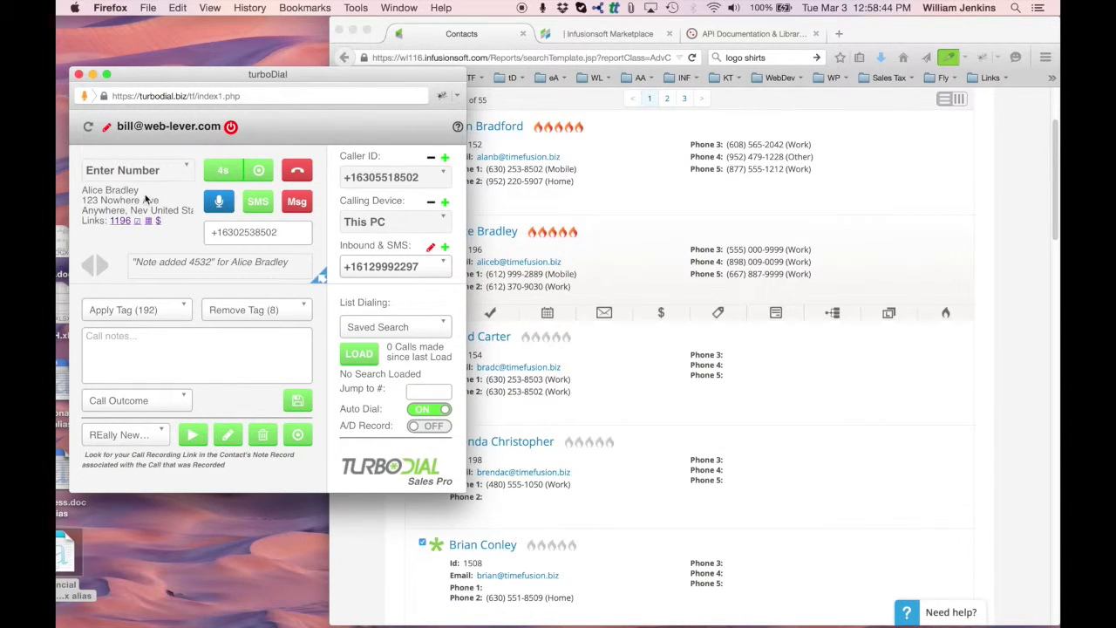
left_click(300, 173)
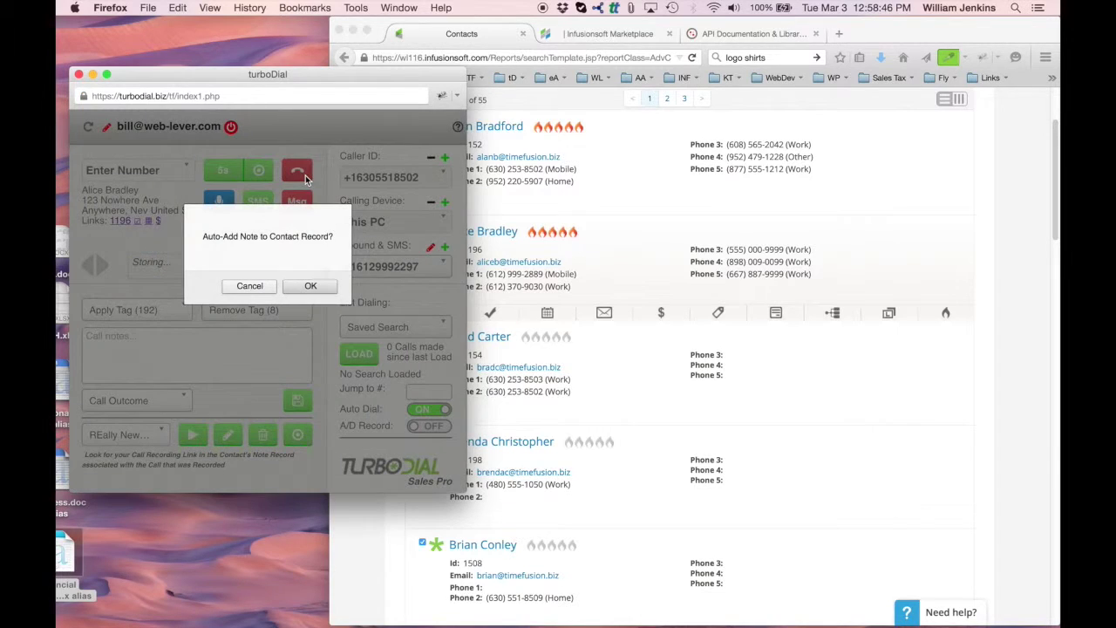
left_click(311, 287)
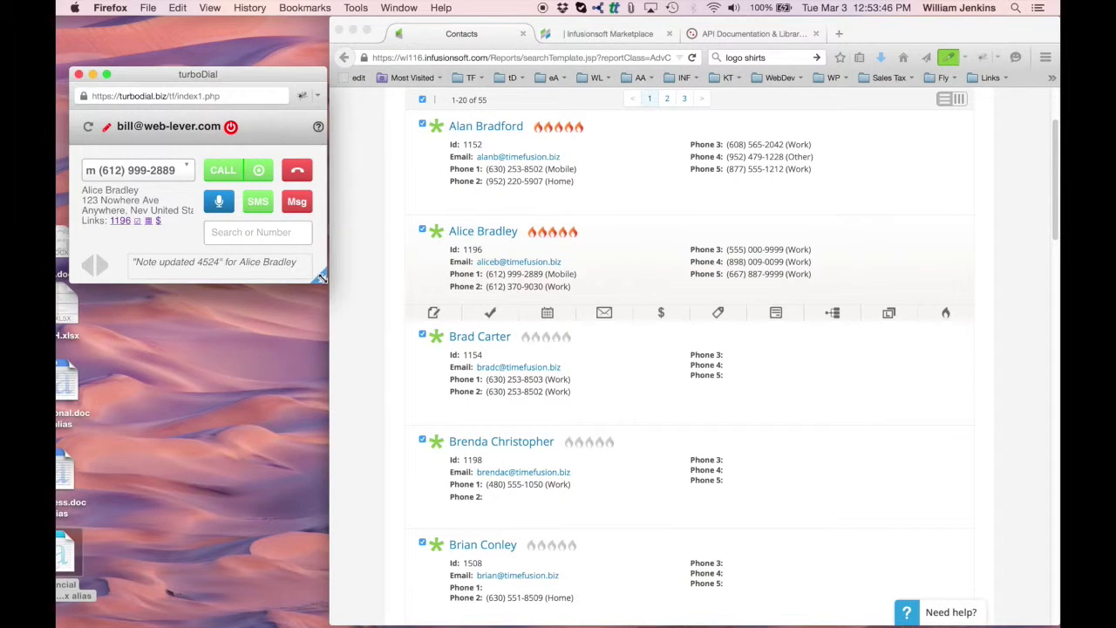
left_click(321, 279)
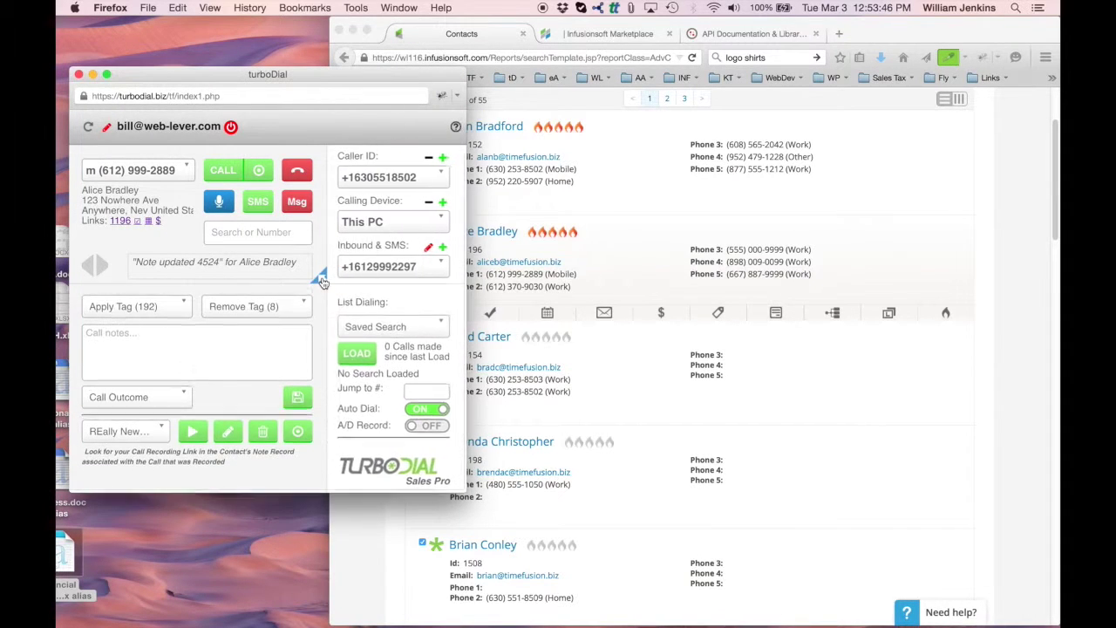
left_click(414, 222)
left_click(414, 222)
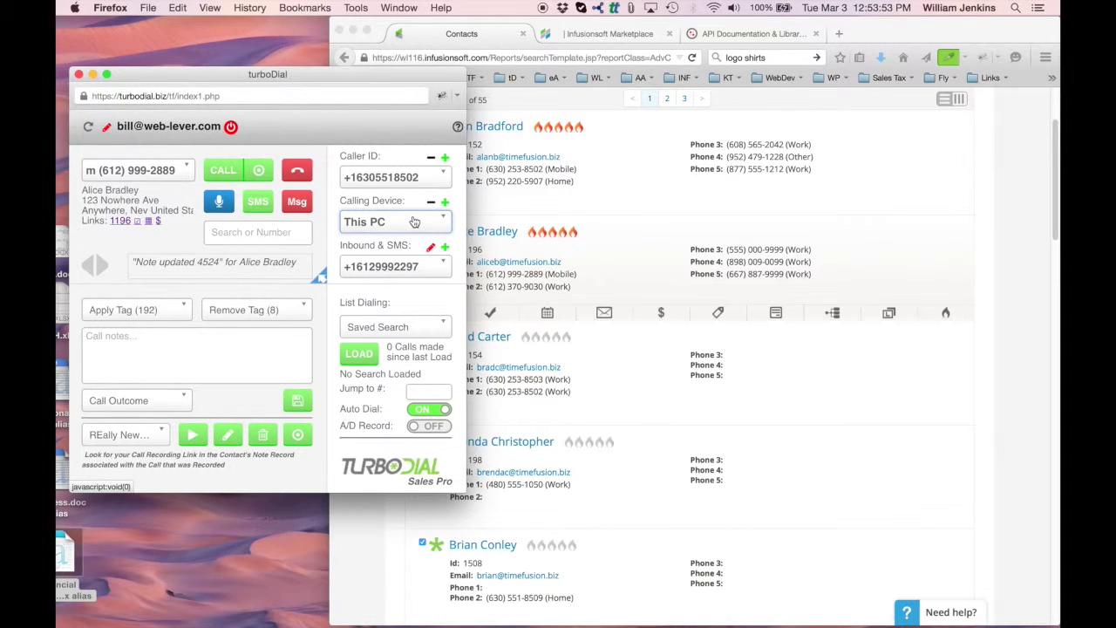
left_click(414, 222)
scroll(403, 275, "down", 3)
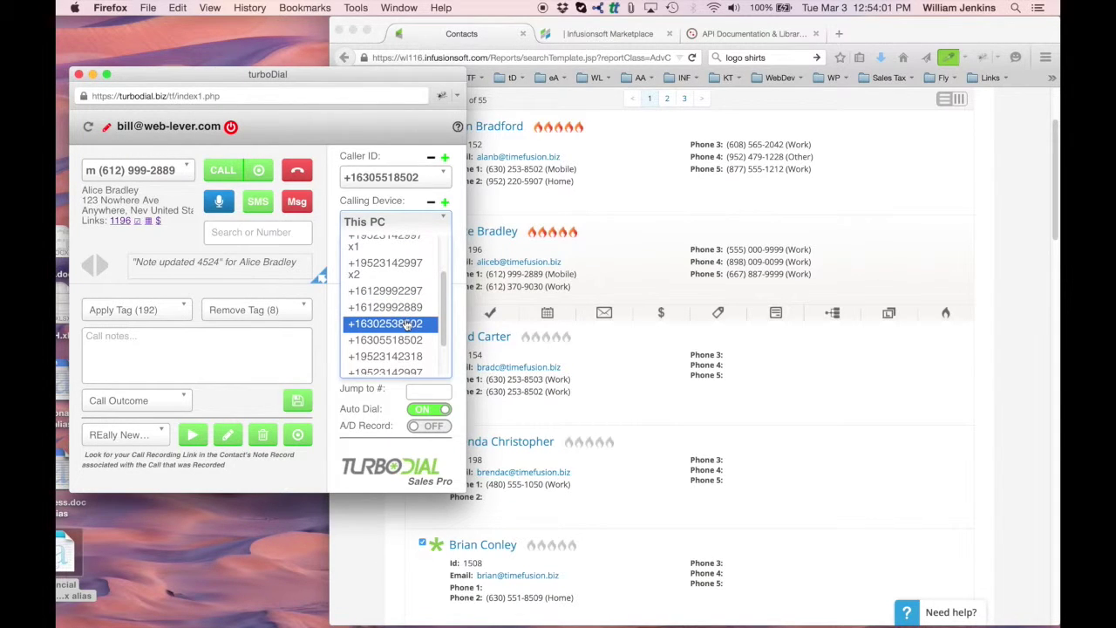
scroll(392, 268, "up", 2)
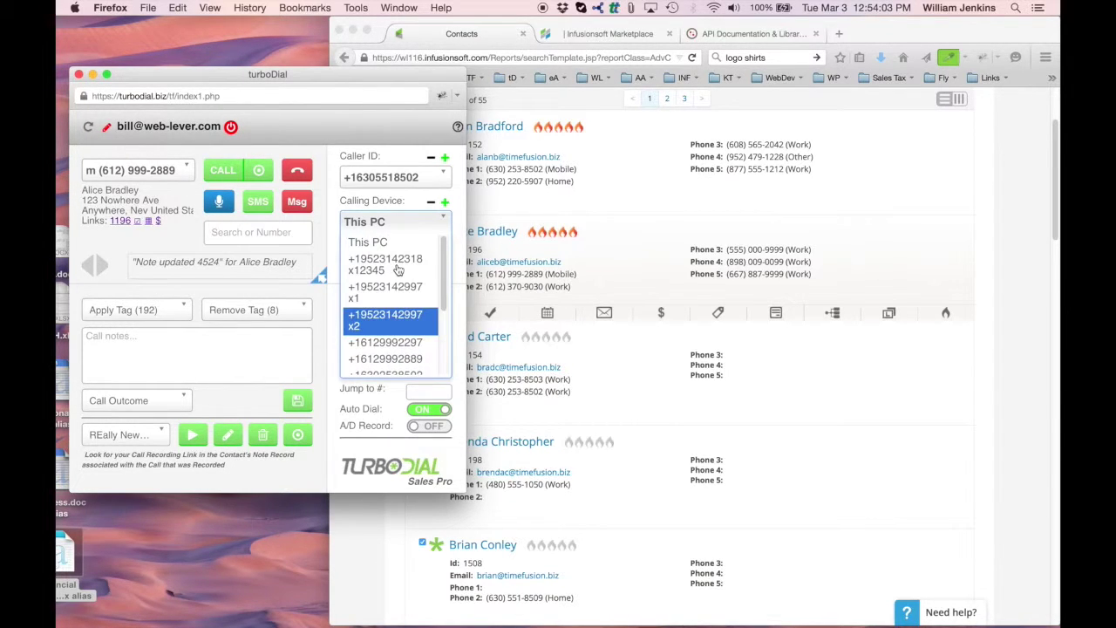
scroll(397, 270, "down", 3)
scroll(397, 271, "up", 5)
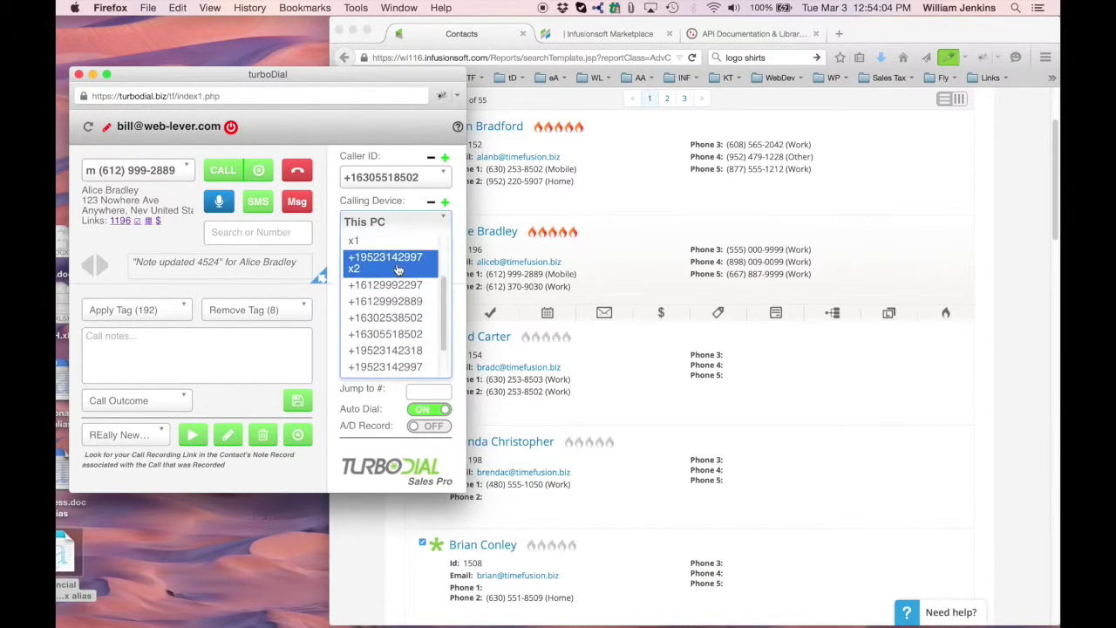
left_click(337, 221)
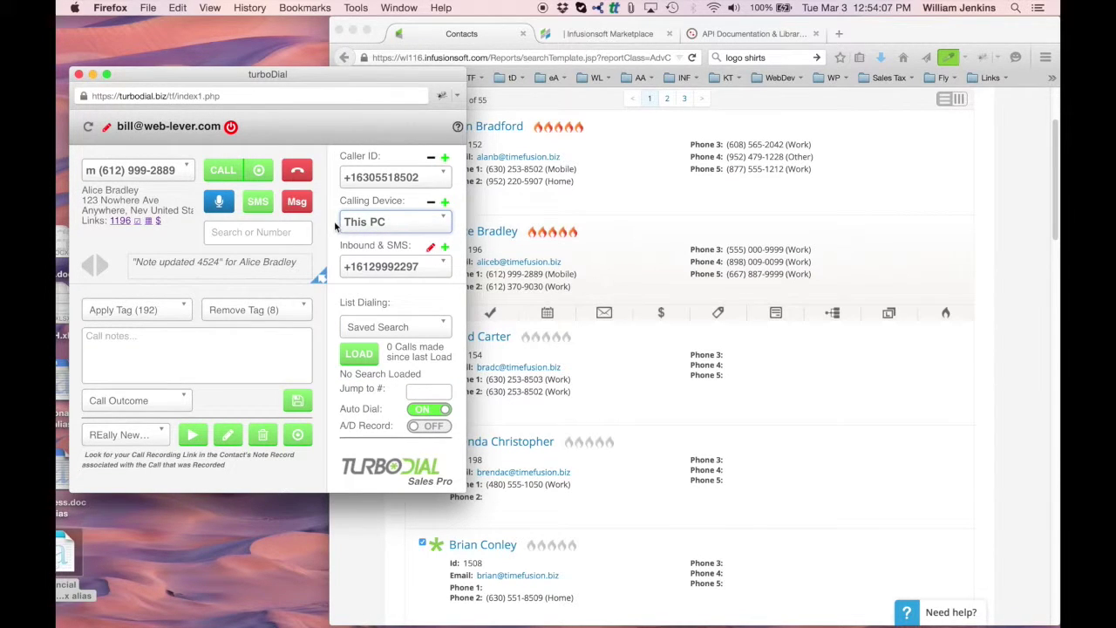
left_click(444, 177)
left_click(445, 178)
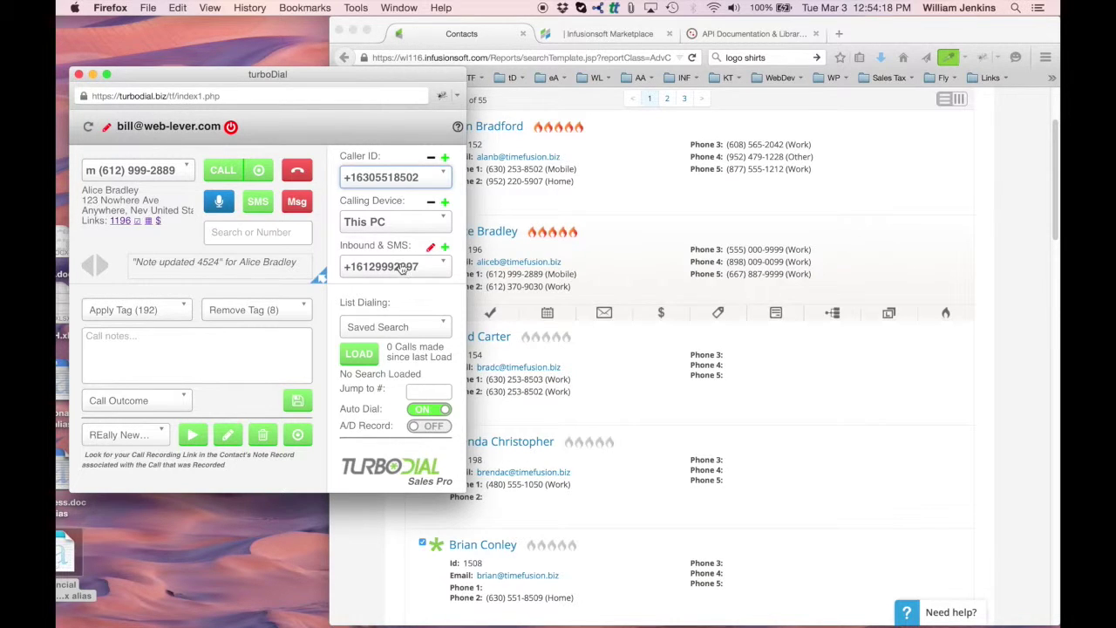
left_click(401, 267)
left_click(401, 267)
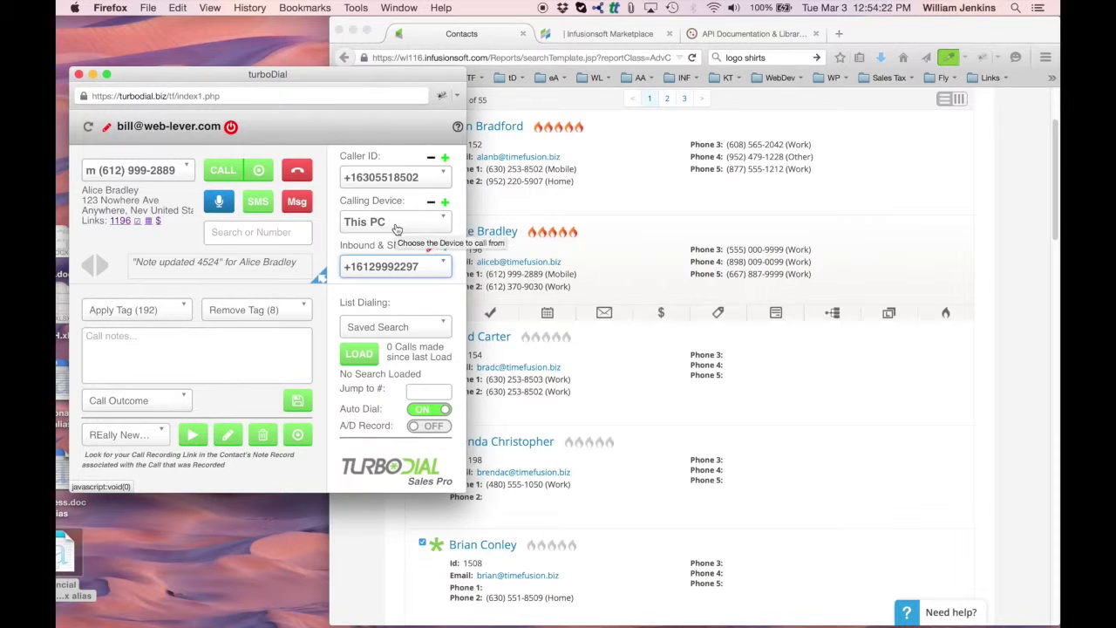
left_click(444, 202)
left_click(287, 297)
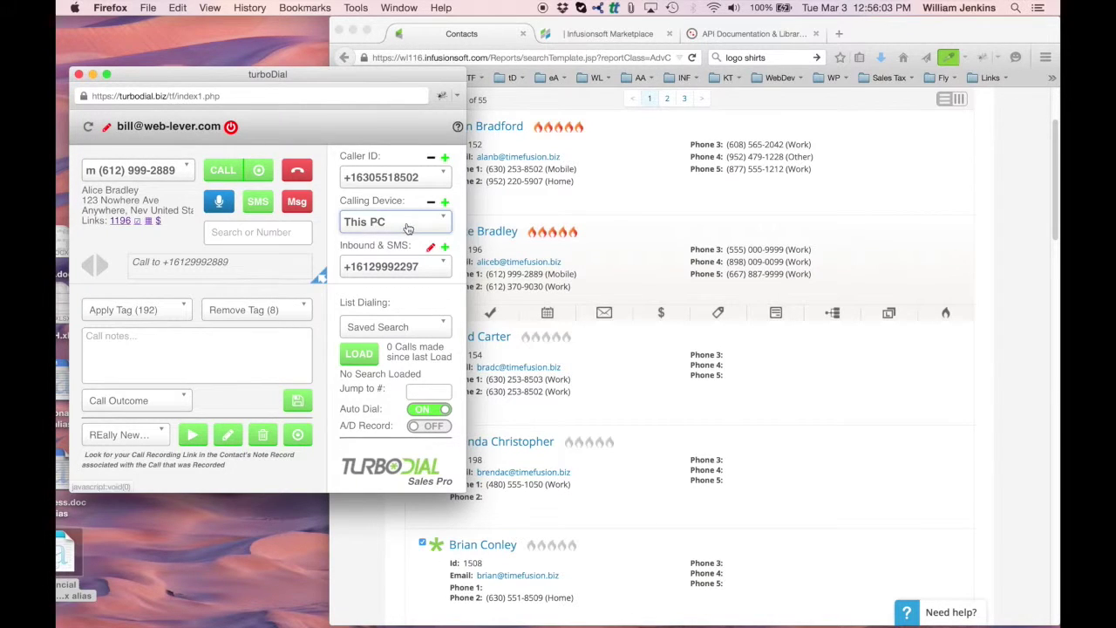
left_click(407, 224)
- Pick a phone line instead of This PC in the Calling Device list
left_click(384, 261)
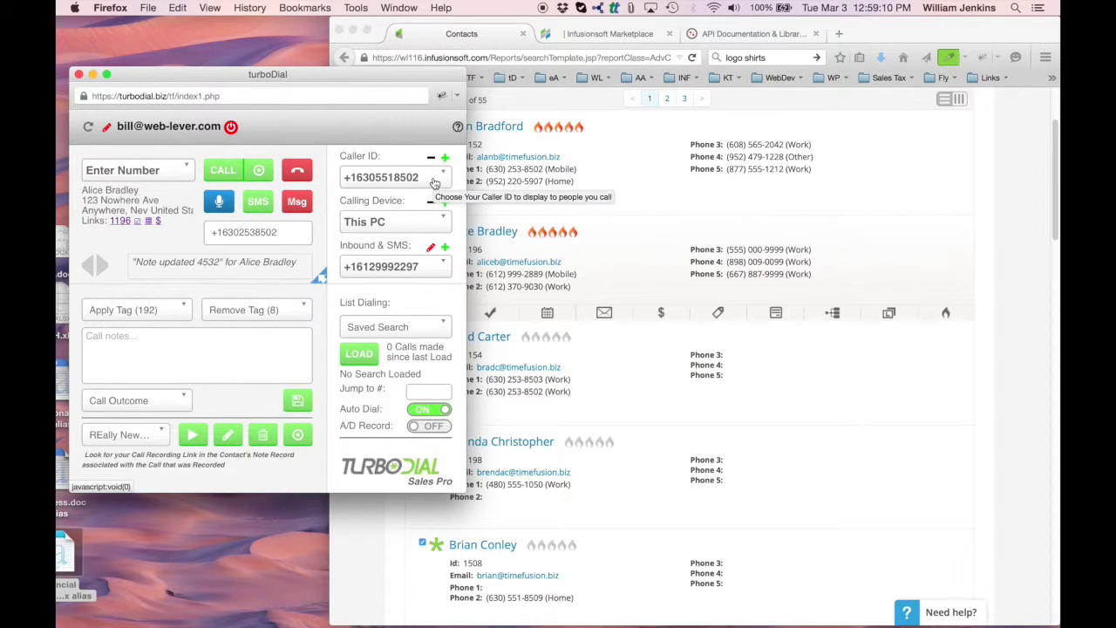
left_click(434, 180)
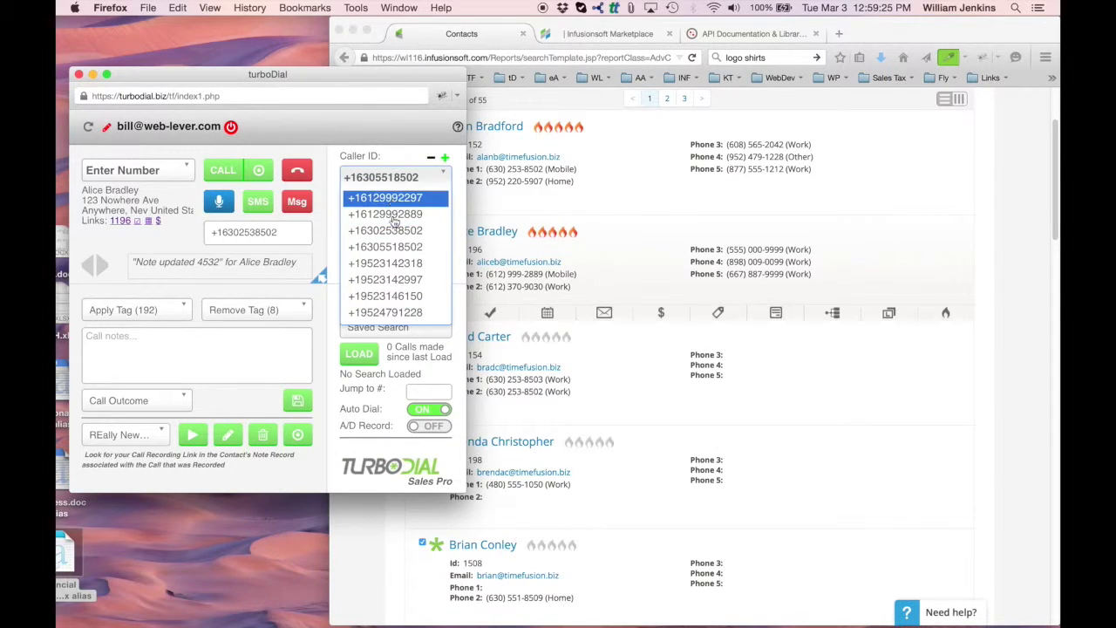
left_click(398, 161)
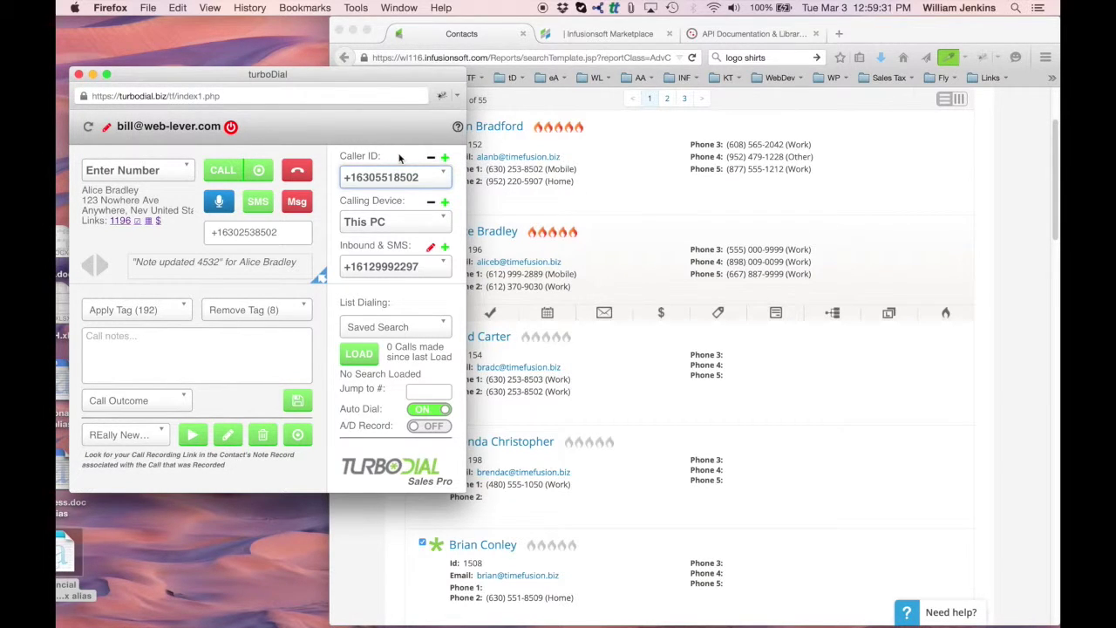
left_click(400, 178)
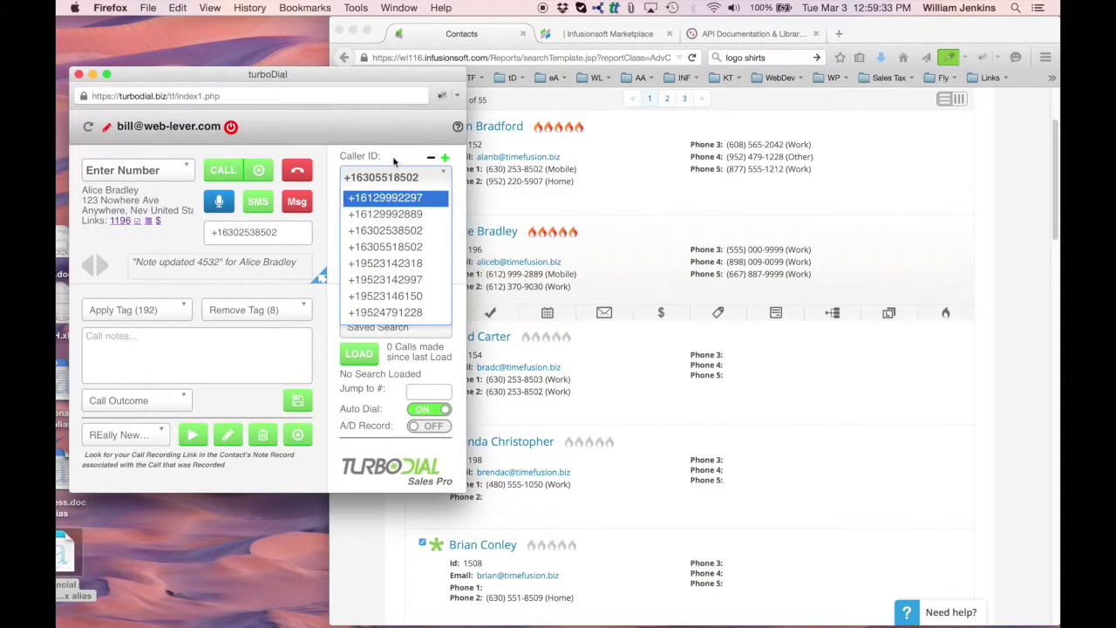
left_click(393, 160)
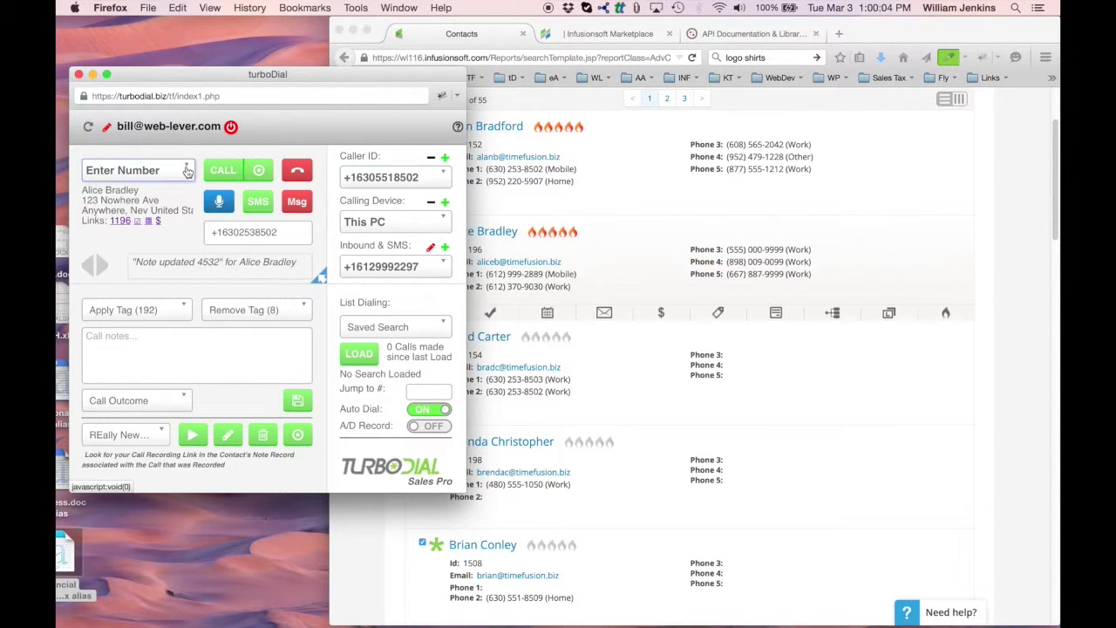
left_click(135, 170)
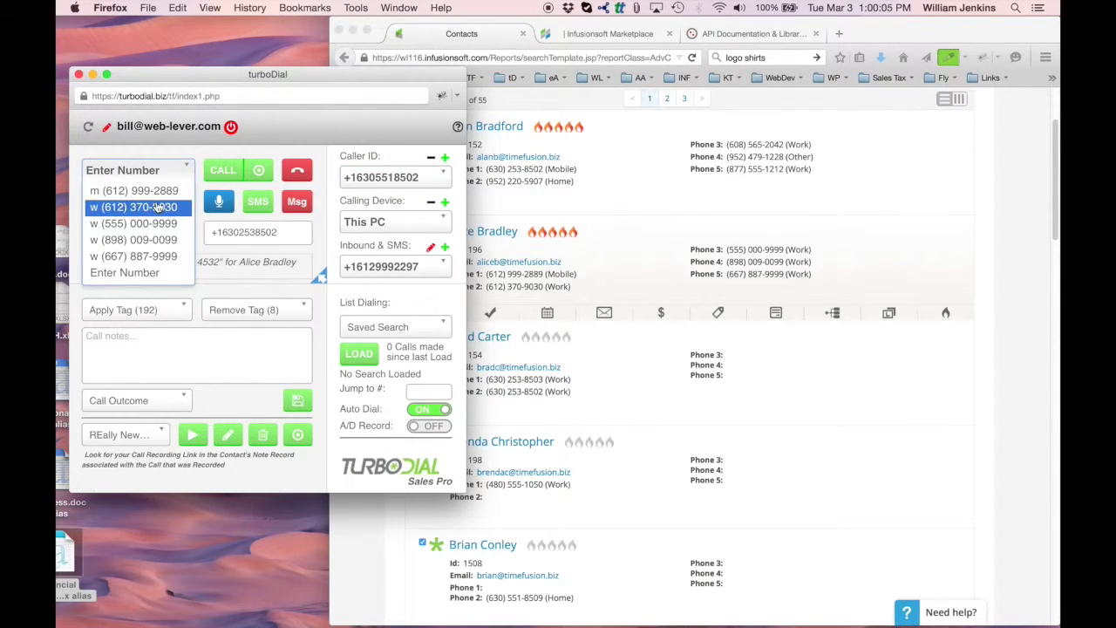
- Select the contact's mobile number, keep This PC as calling device, and choose a different caller ID
left_click(150, 193)
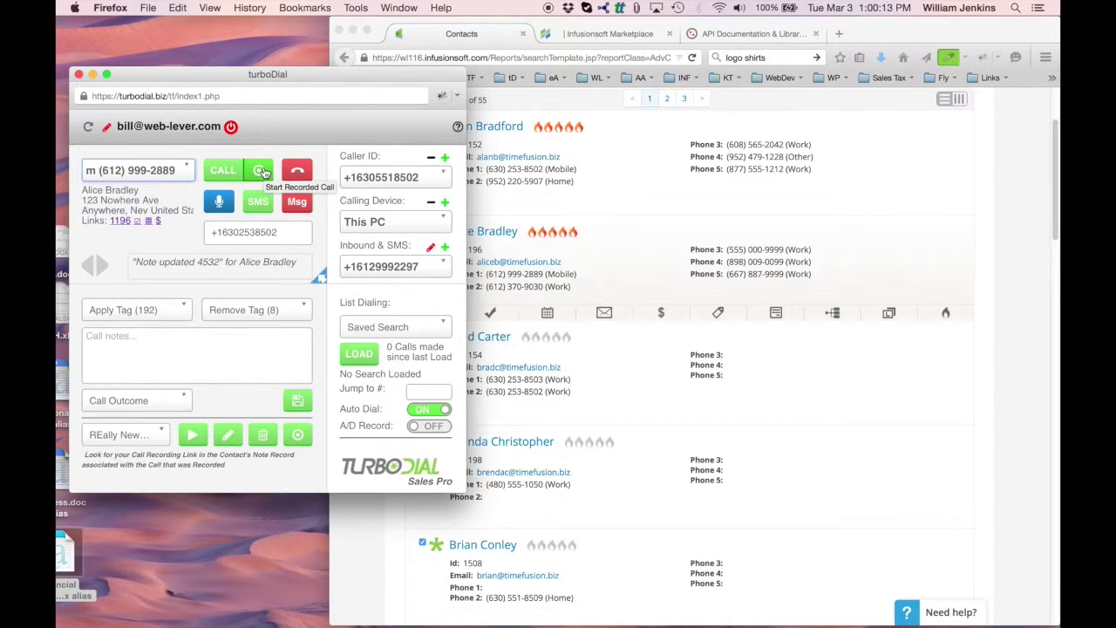
left_click(428, 225)
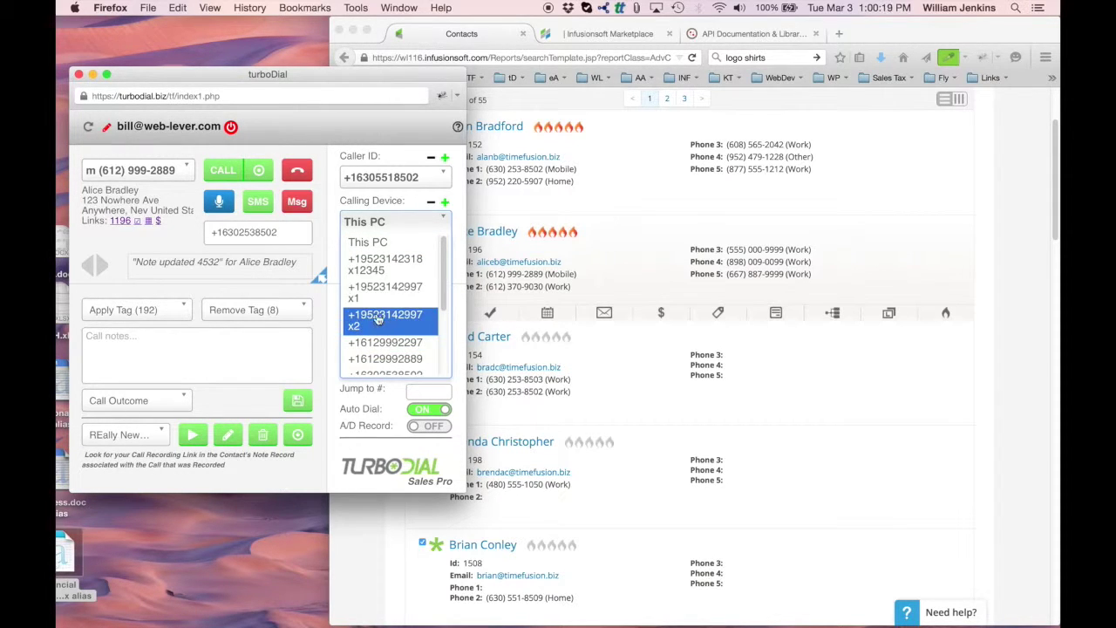
left_click(392, 177)
left_click(392, 177)
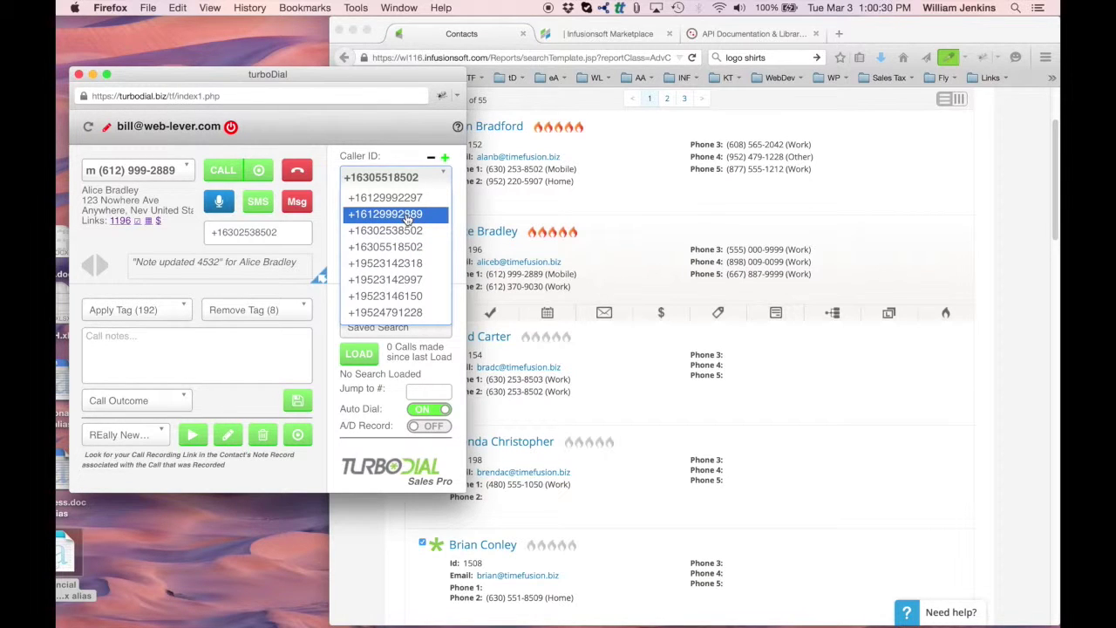
left_click(407, 216)
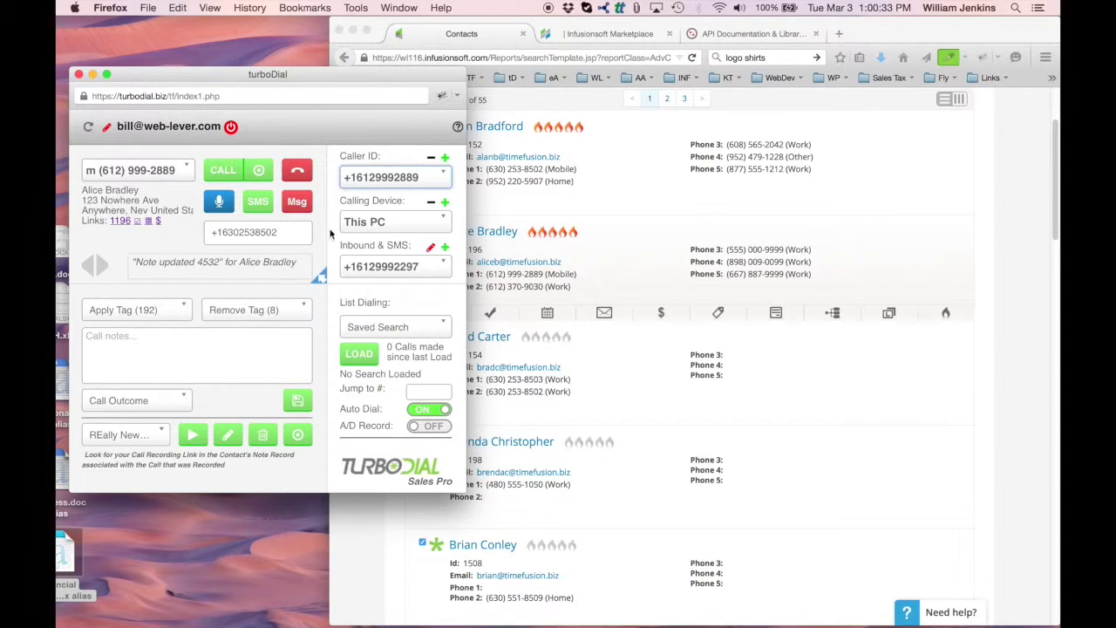